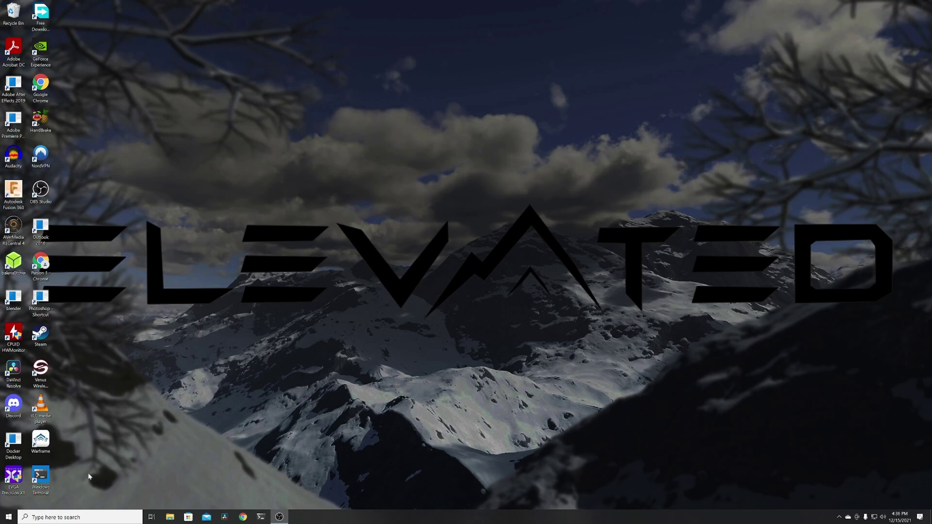
Step: Initialize the four new 3726 GB disks as GPT in Disk Management, then close the tool
key("super")
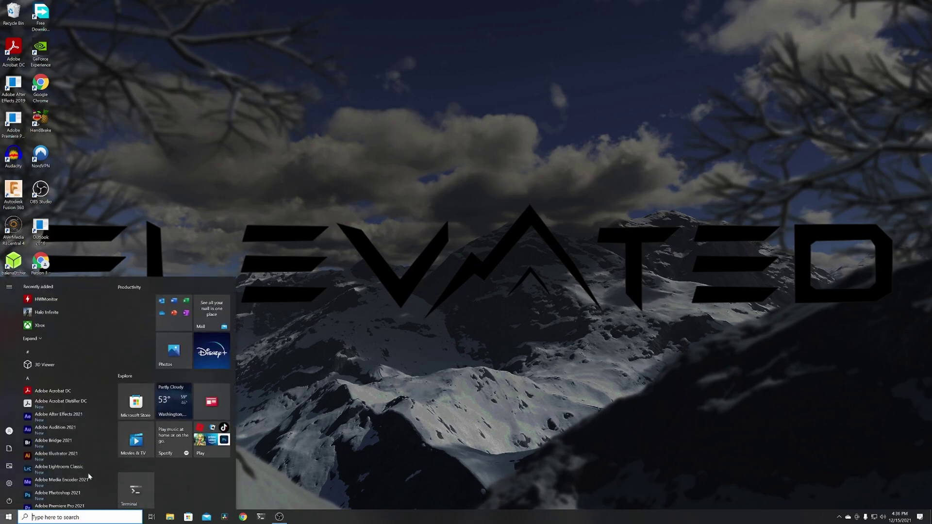
type("diskma")
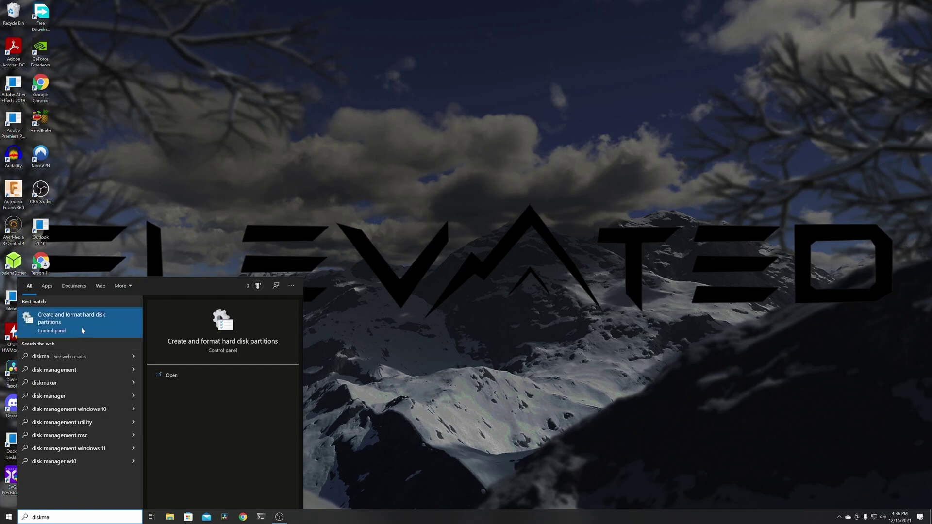
left_click(80, 327)
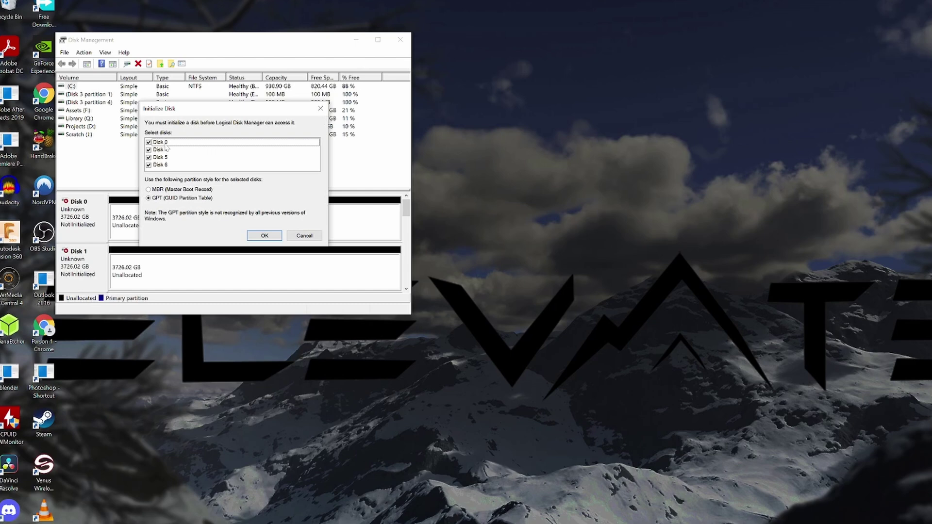
left_click(264, 236)
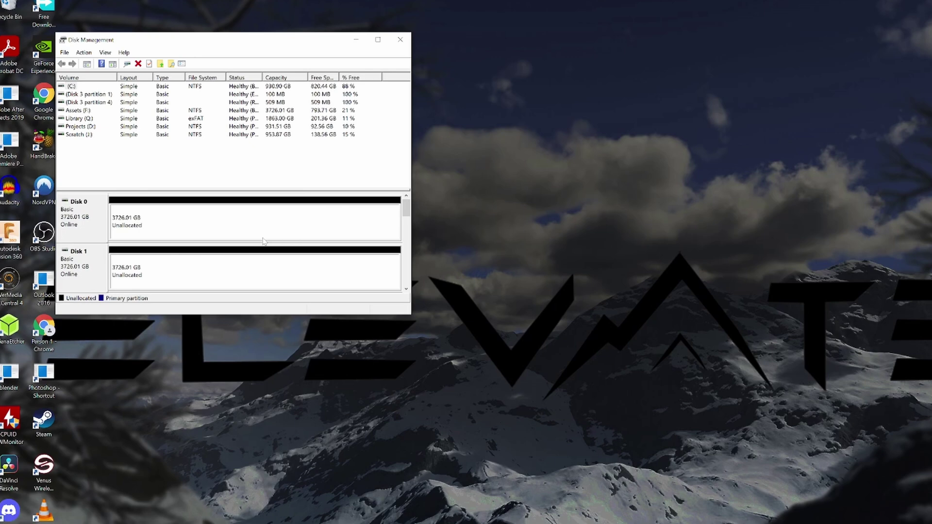
left_click_drag(413, 318, 705, 485)
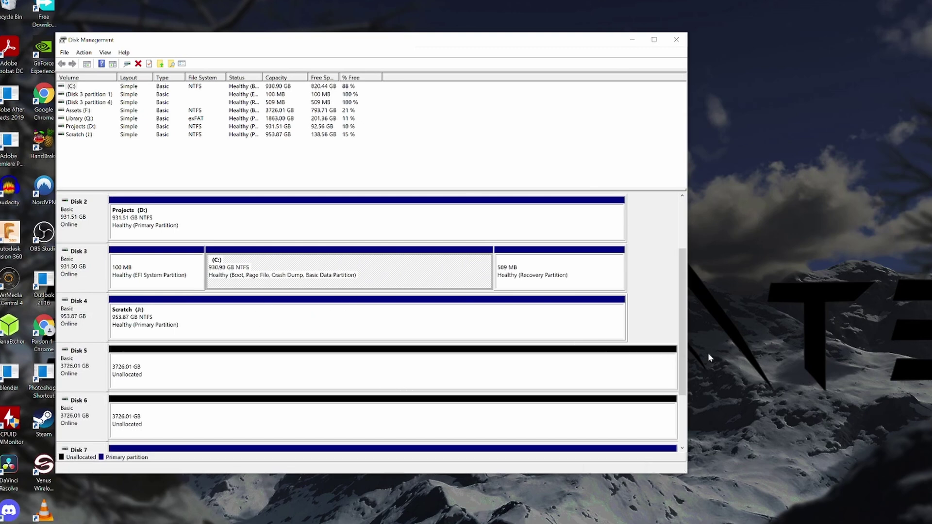
mouse_move(682, 349)
left_mouse_down()
mouse_move(681, 407)
mouse_move(682, 340)
left_mouse_up()
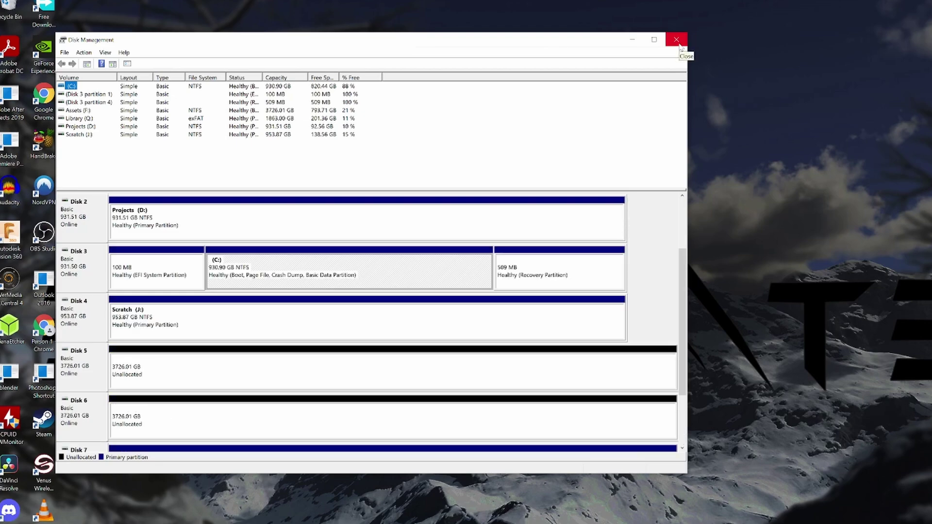
left_click(678, 43)
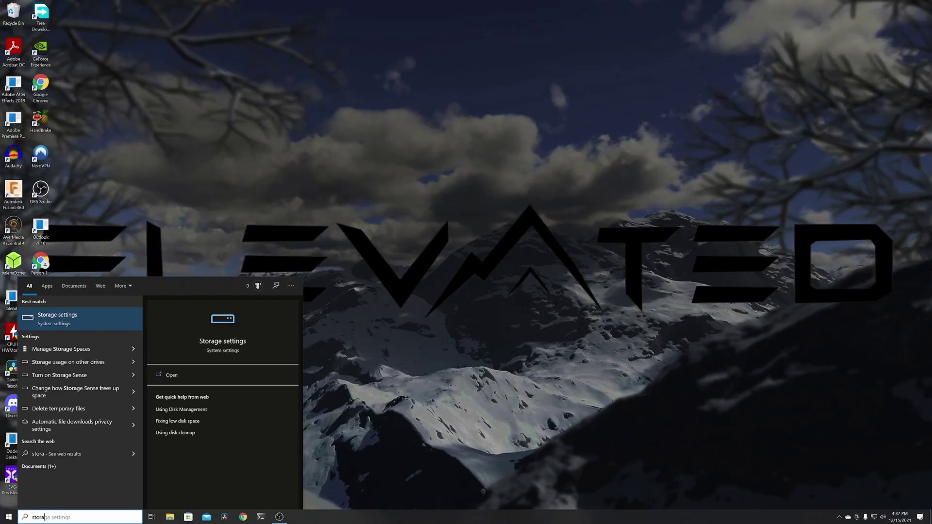
Step: Create a new pool from the four checked unformatted 3.63 TB drives, leaving formatted drives out
left_click(66, 350)
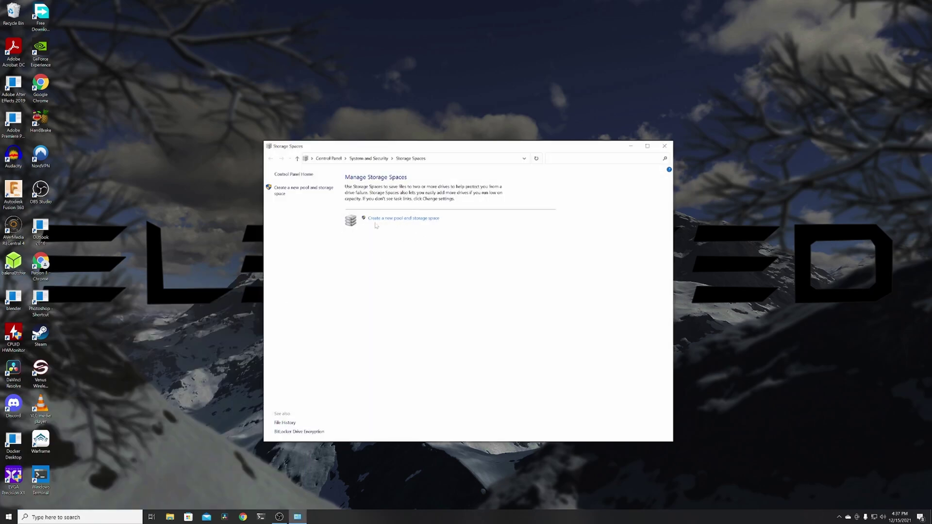
left_click(410, 219)
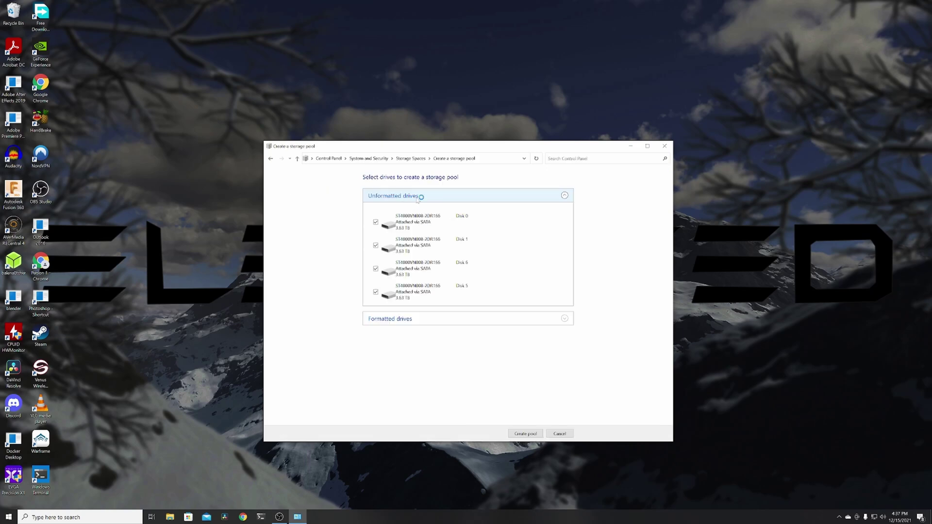
left_click(564, 319)
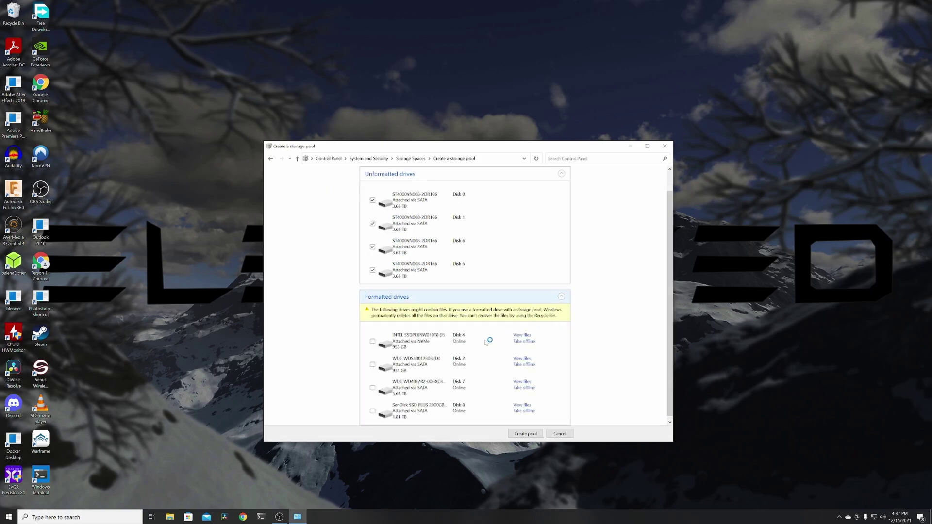
scroll(476, 352, "up", 1)
left_click(564, 318)
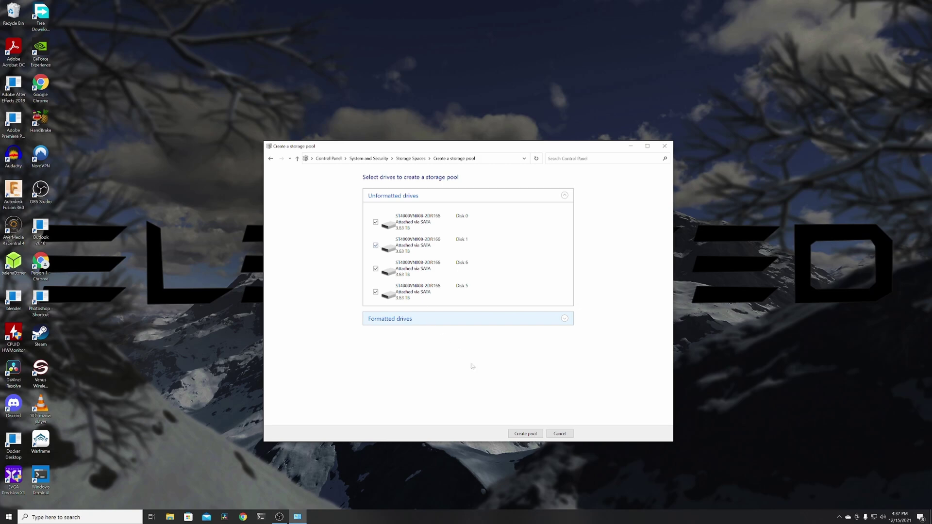
left_click(526, 435)
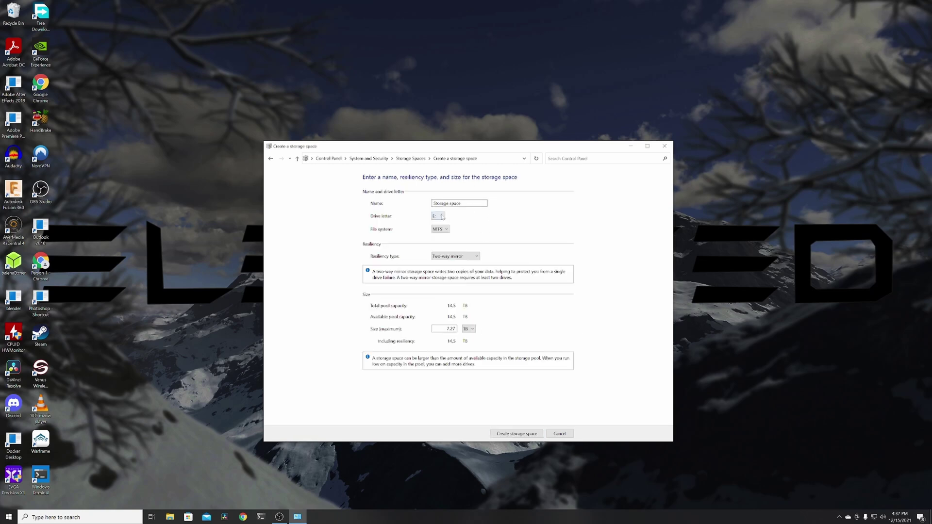
Step: Name the storage space 'Pool' on drive P: with NTFS and Simple (no resiliency)
triple_click(458, 202)
type("Pool")
left_click(443, 216)
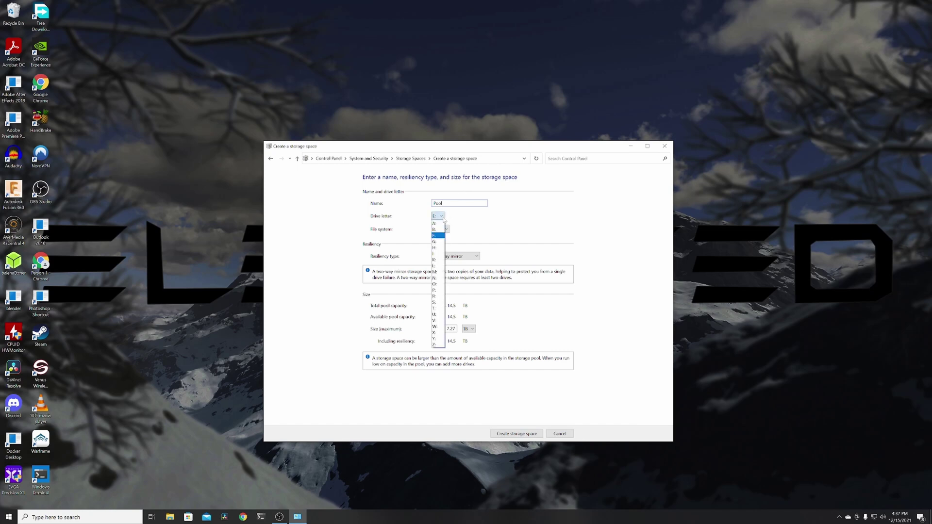
left_click(438, 289)
left_click(445, 229)
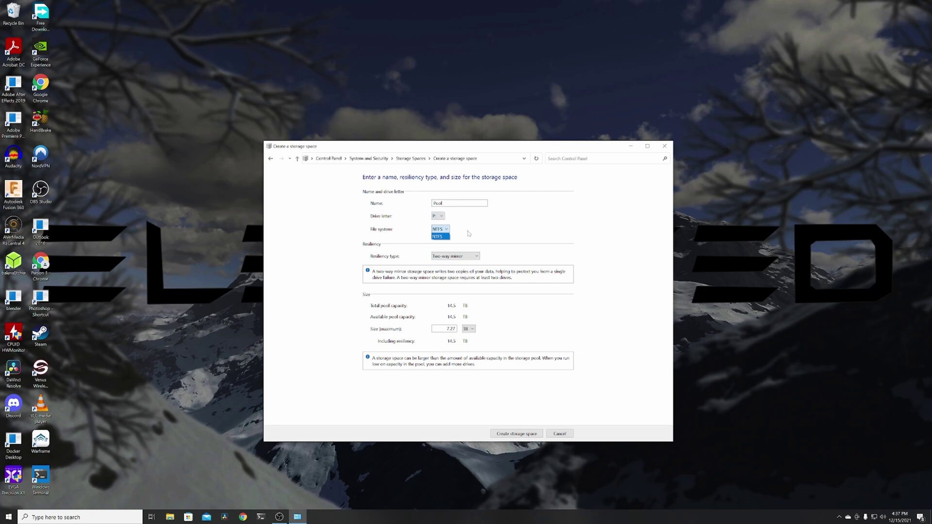
left_click(470, 233)
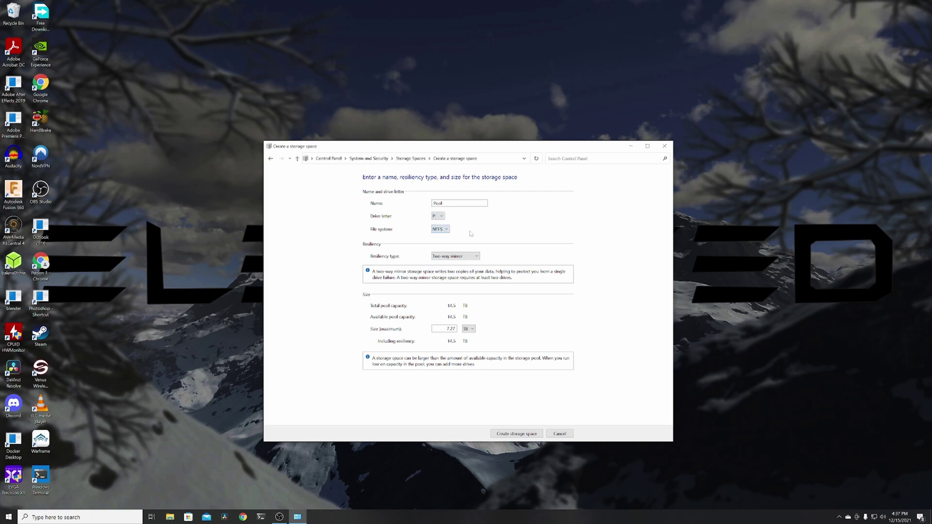
left_click(478, 258)
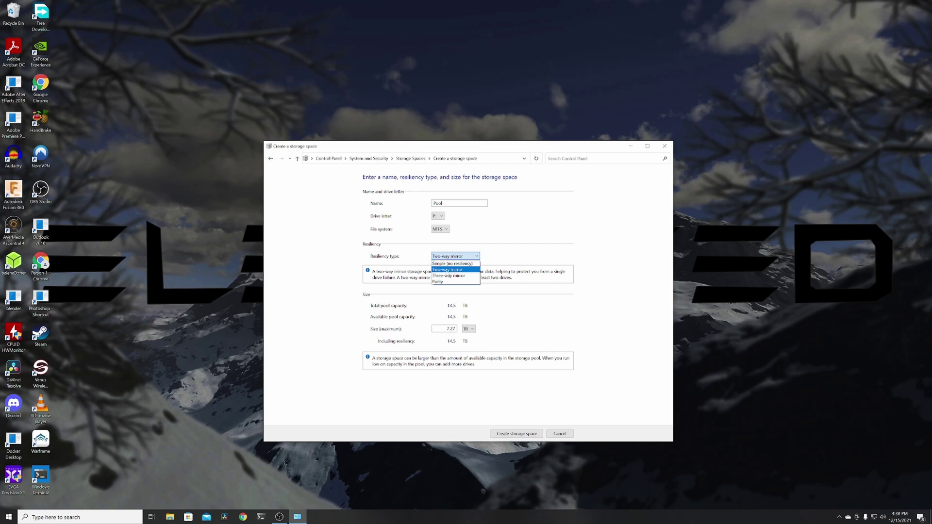
left_click(452, 263)
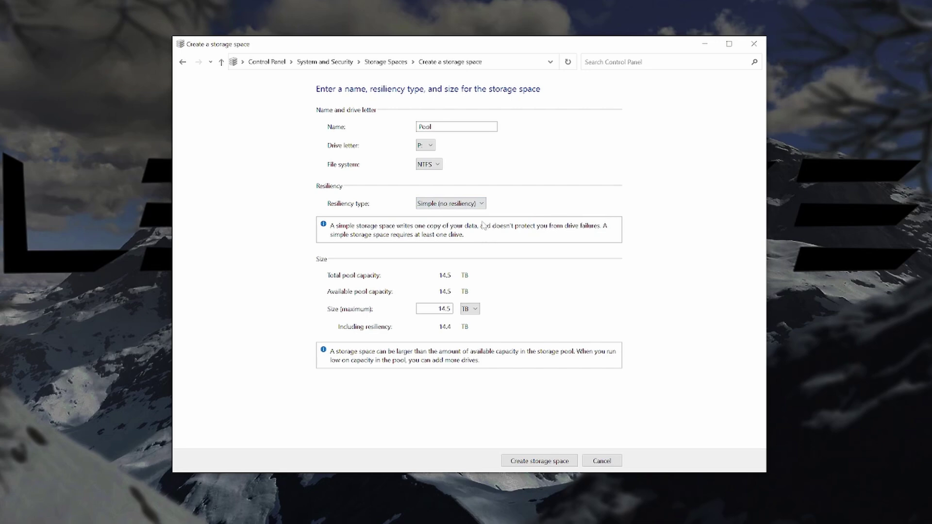
Step: Compare Two-way and Three-way mirror resiliency, then settle on Parity for the Pool space
left_click(482, 204)
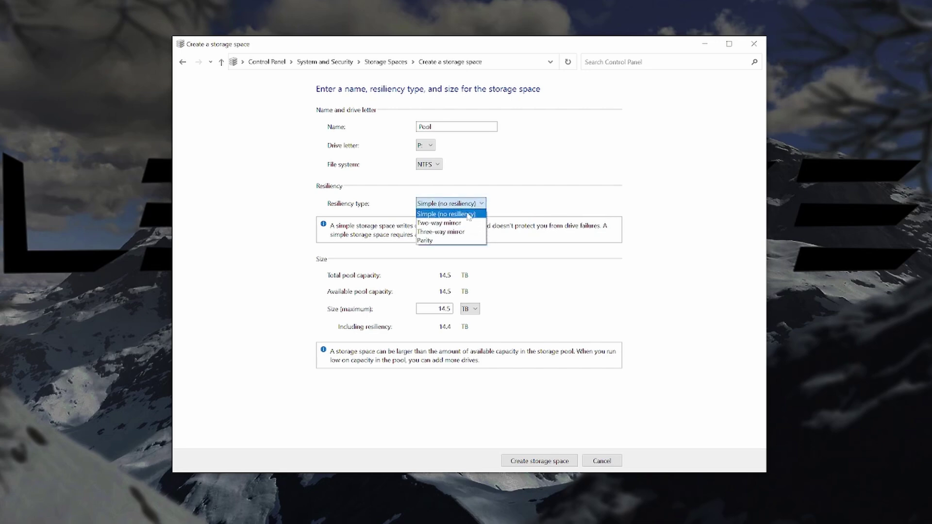
left_click(462, 224)
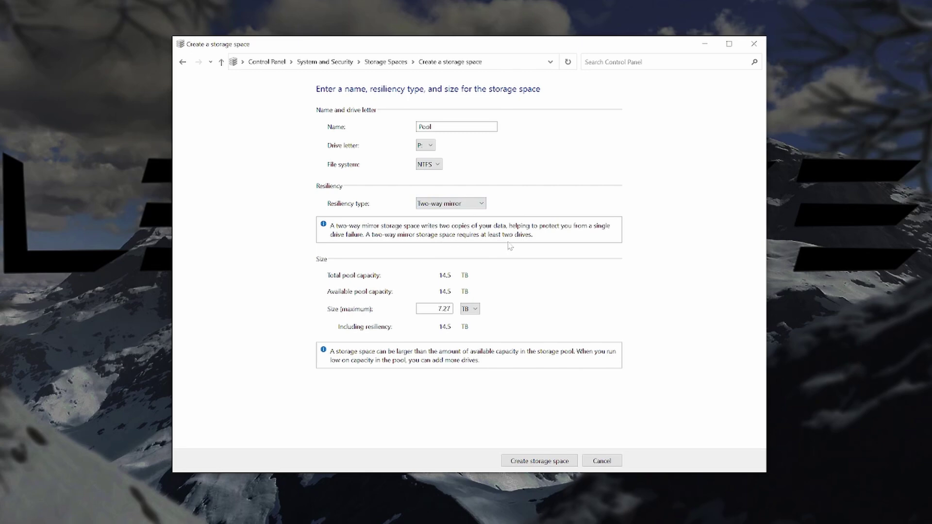
left_click(484, 207)
left_click(465, 233)
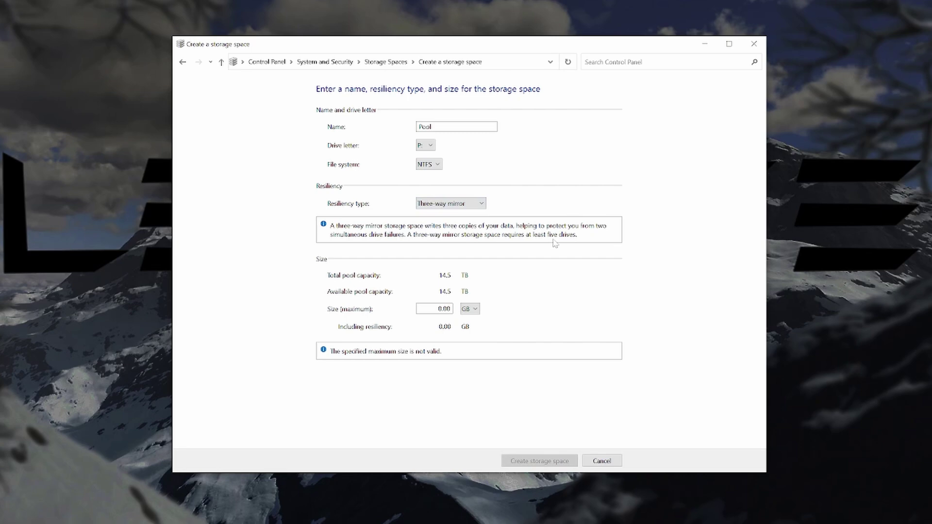
left_click(450, 203)
left_click(481, 241)
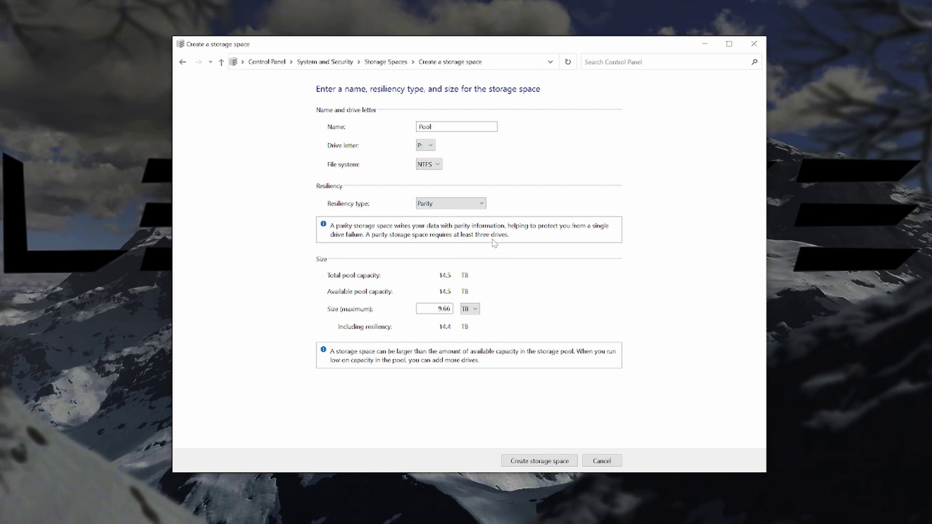
Step: Keep NTFS as the file system and create the 9.68 TB parity storage space
left_click(439, 167)
left_click(439, 169)
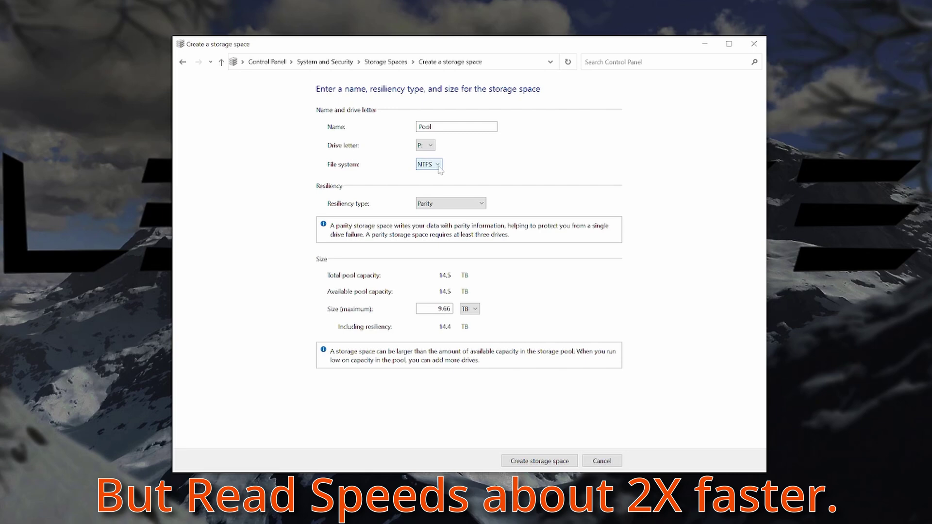
left_click(545, 465)
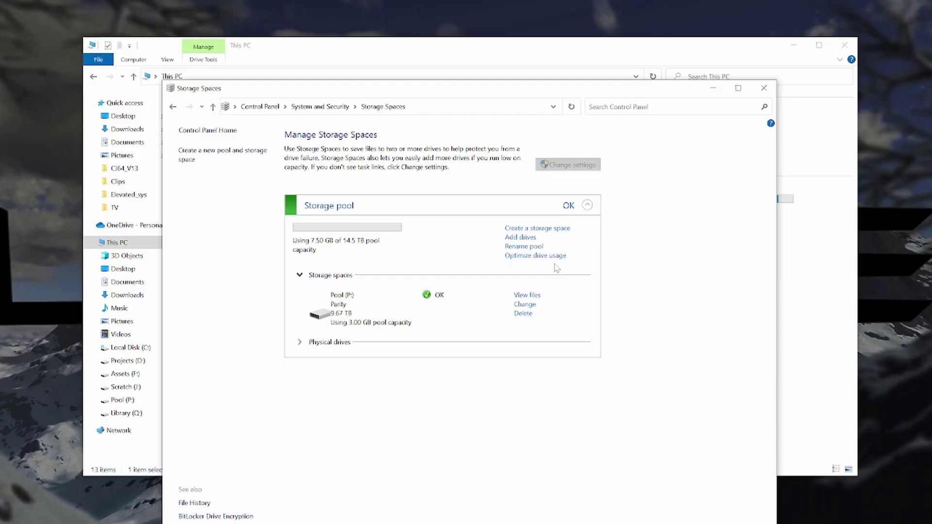
Step: Show the four physical drives backing the pool, then select the ES_Archive folder on Assets (F:)
left_click(302, 344)
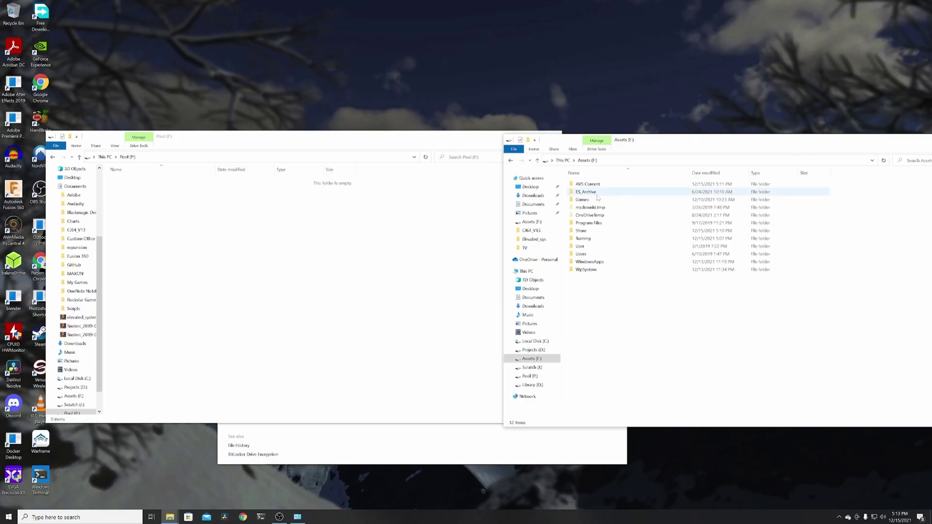
left_click(583, 194)
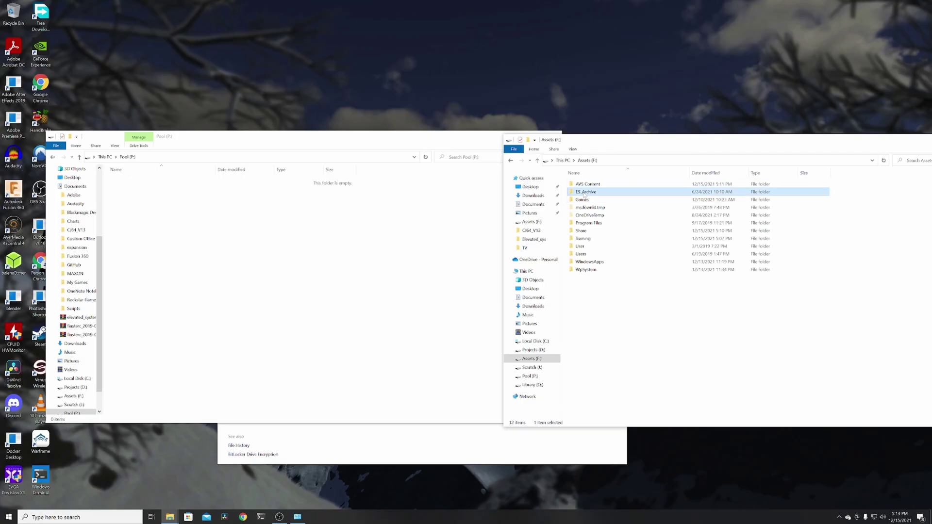
Step: Copy the ES_Archive folder from Assets (F:) into the Pool (P:) drive
left_click_drag(584, 195, 259, 249)
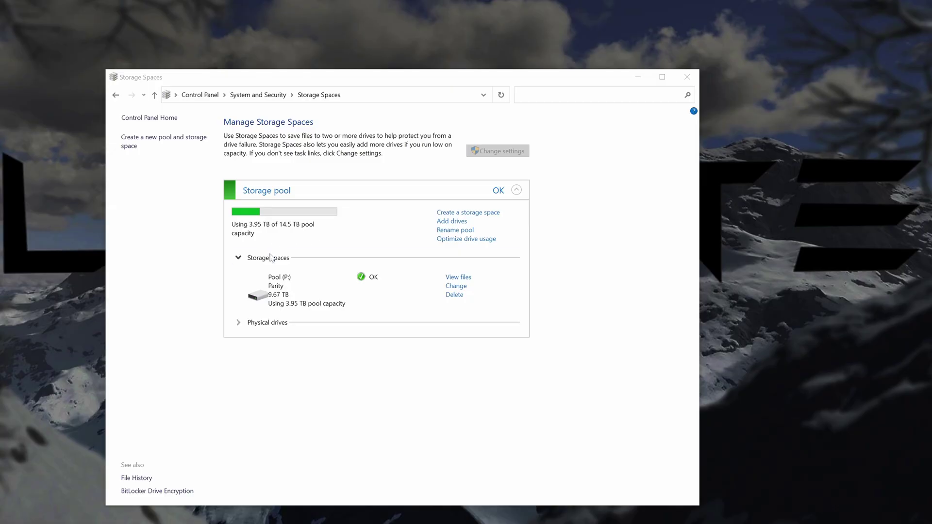
Step: Review the pool's physical drives and use Change settings to enable the pool's task links
left_click(239, 328)
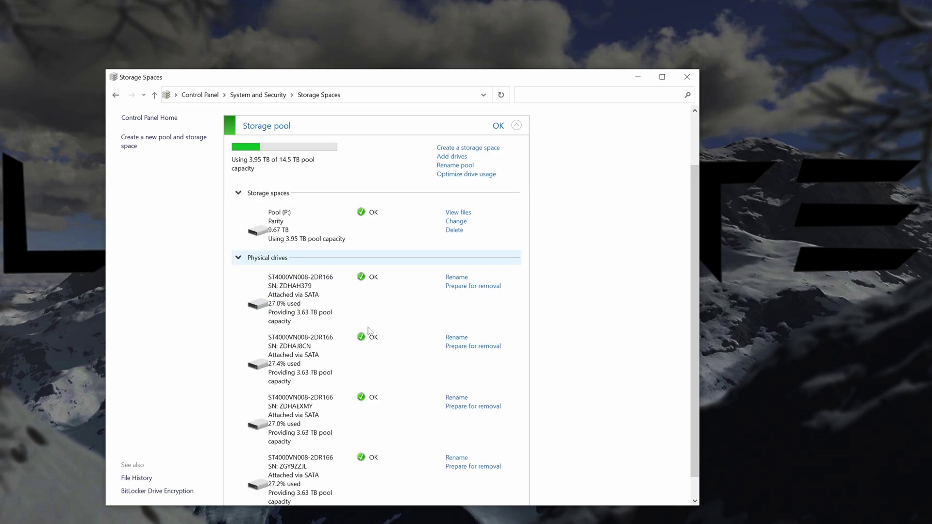
scroll(517, 345, "down", 1)
scroll(518, 345, "down", 1)
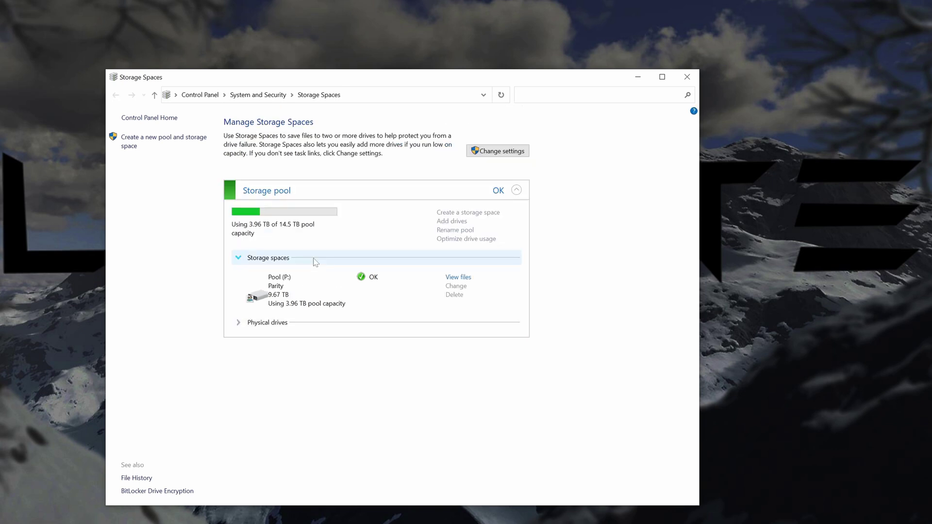
left_click(491, 154)
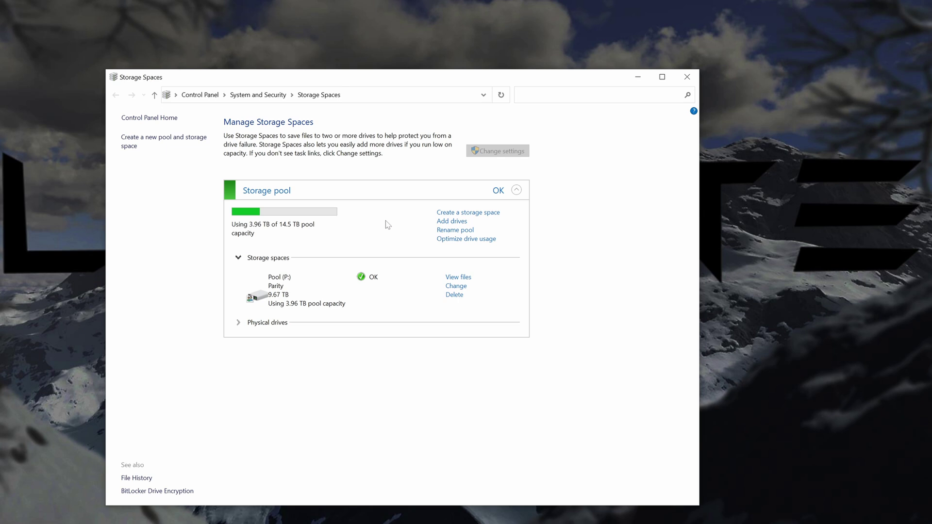
Step: Try adding the 3.63 TB WDC WD40EZRZ (Disk 7) to the pool and dismiss the 'Can't prepare drives' error
left_click(448, 224)
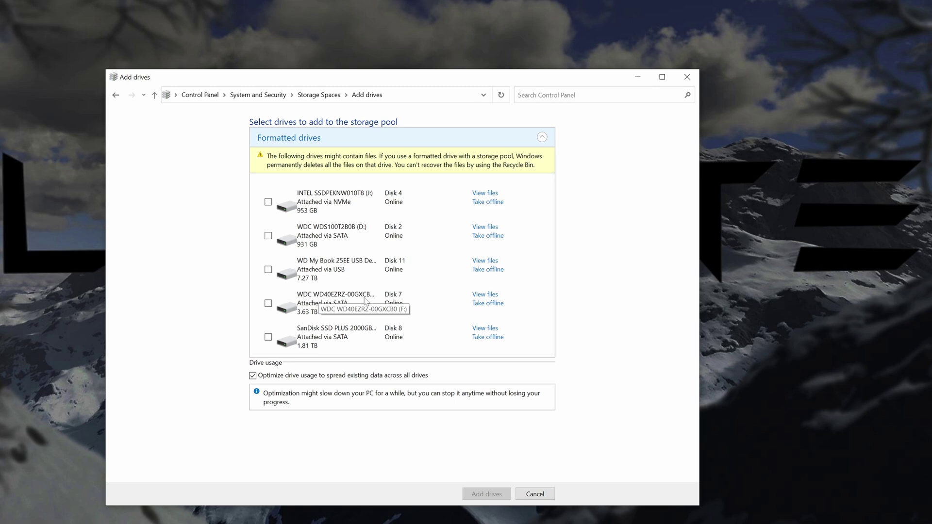
left_click(268, 304)
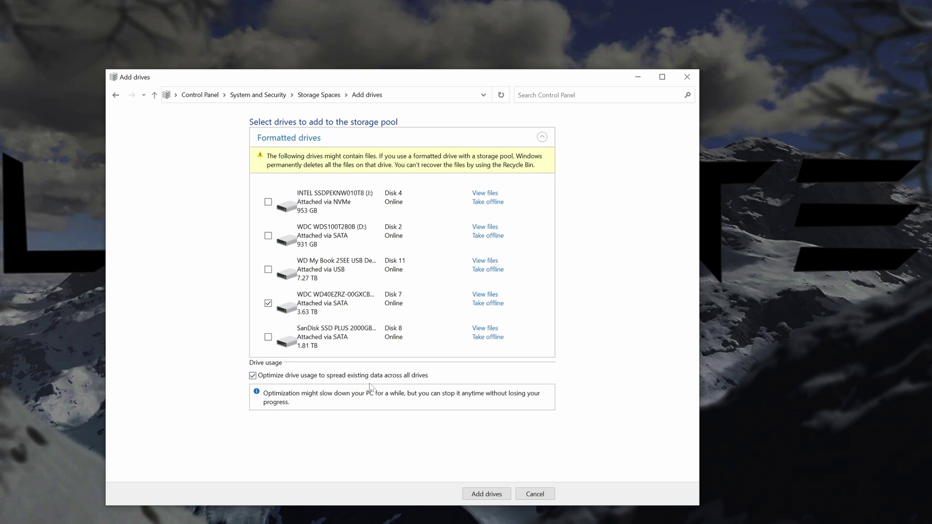
left_click(481, 492)
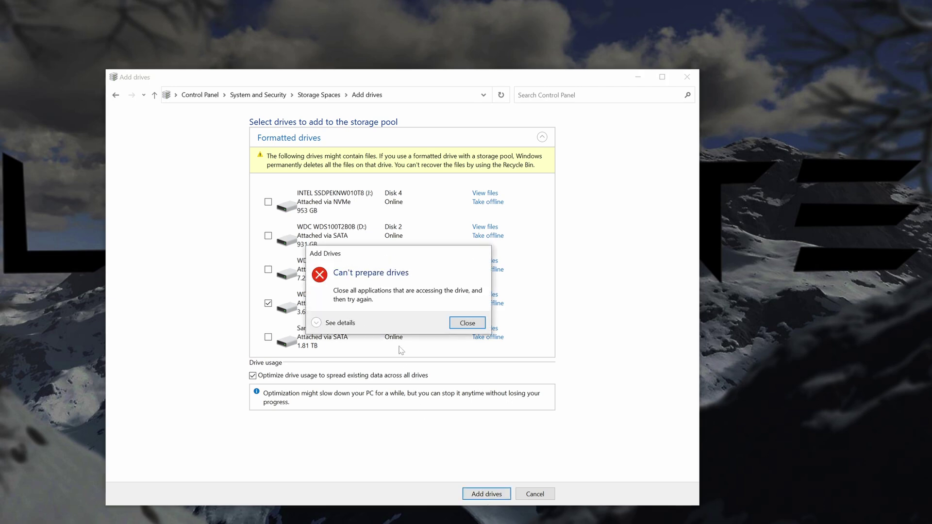
left_click(467, 322)
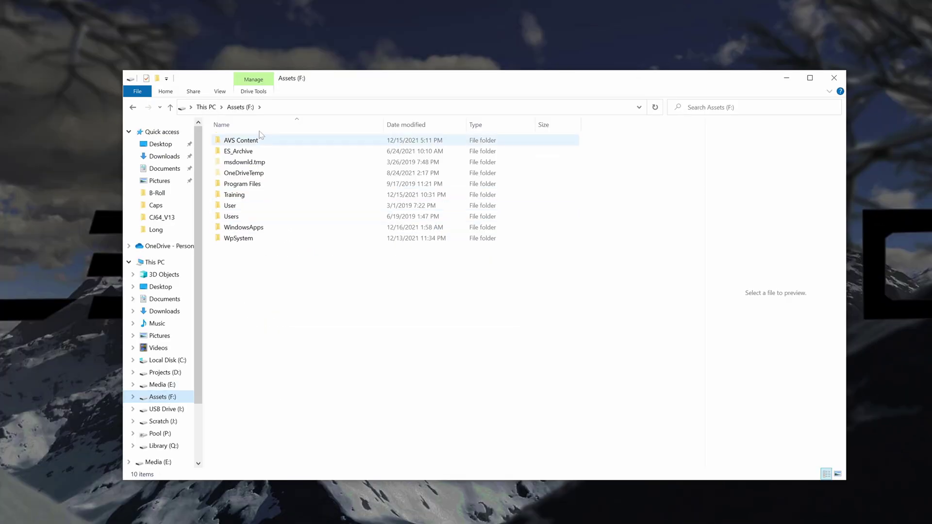
left_click(238, 230)
left_click(239, 241)
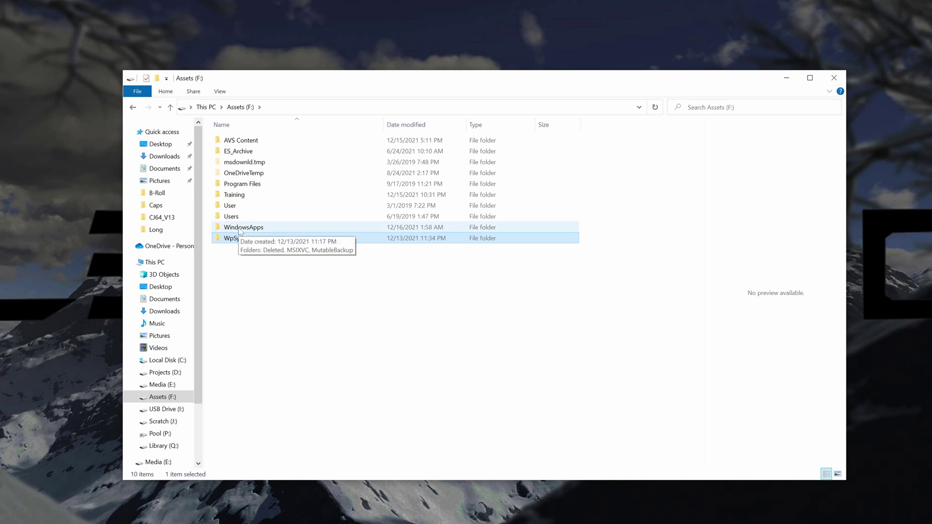
left_click(239, 231)
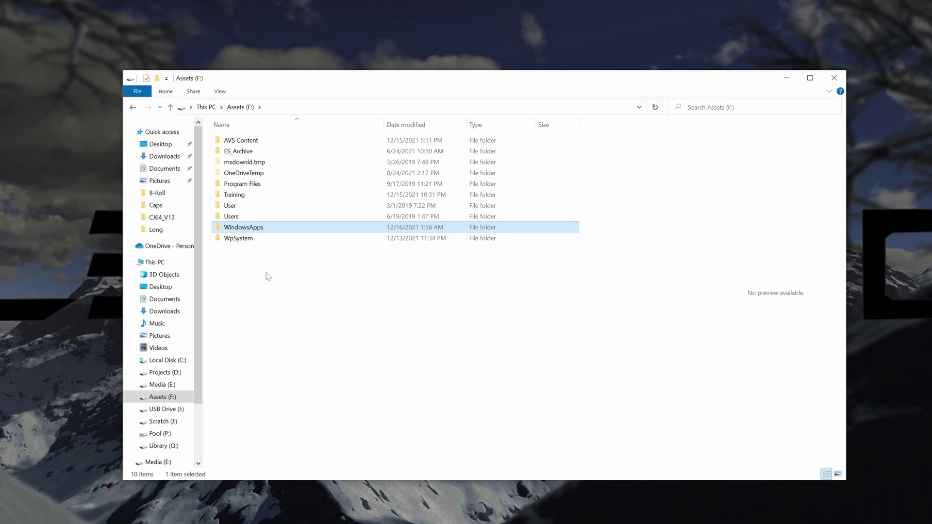
Step: Filter Apps & features by Assets (F:) to confirm no apps are installed there, then close Settings
key("super+x")
key("f")
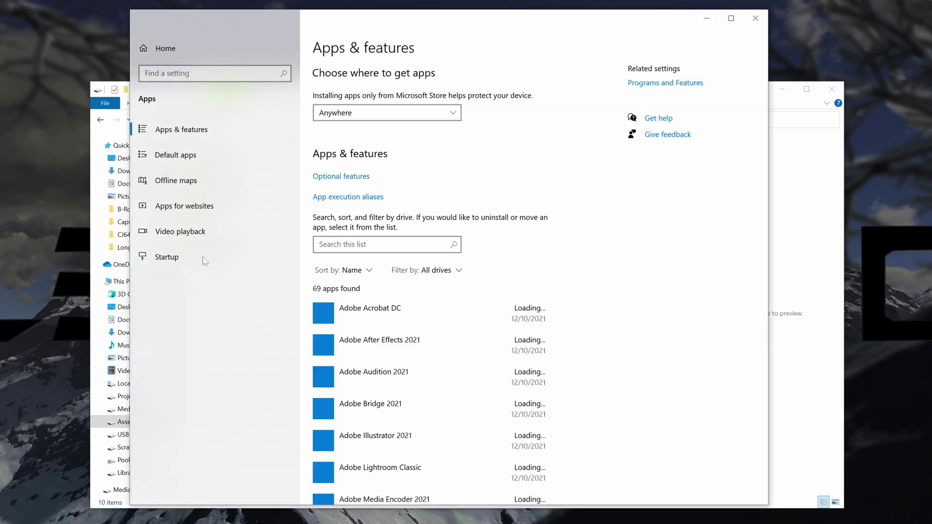
left_click(458, 272)
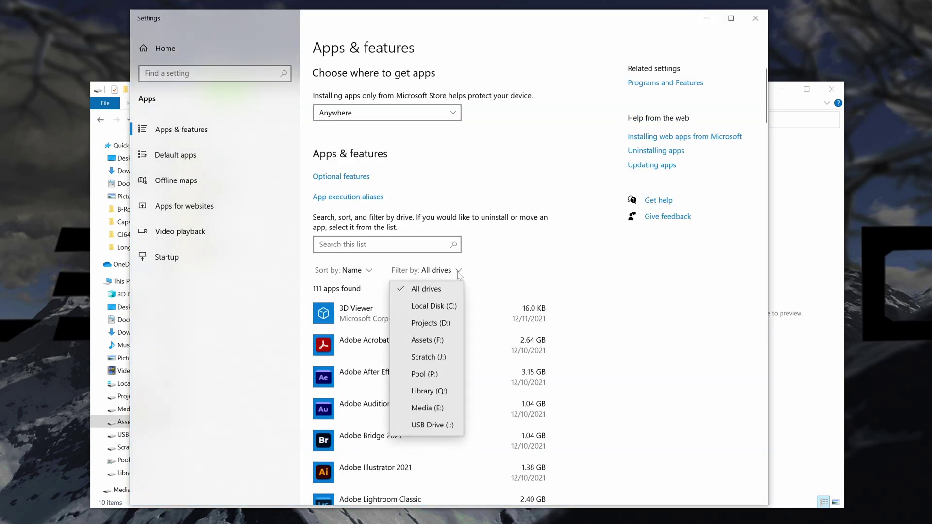
left_click(422, 344)
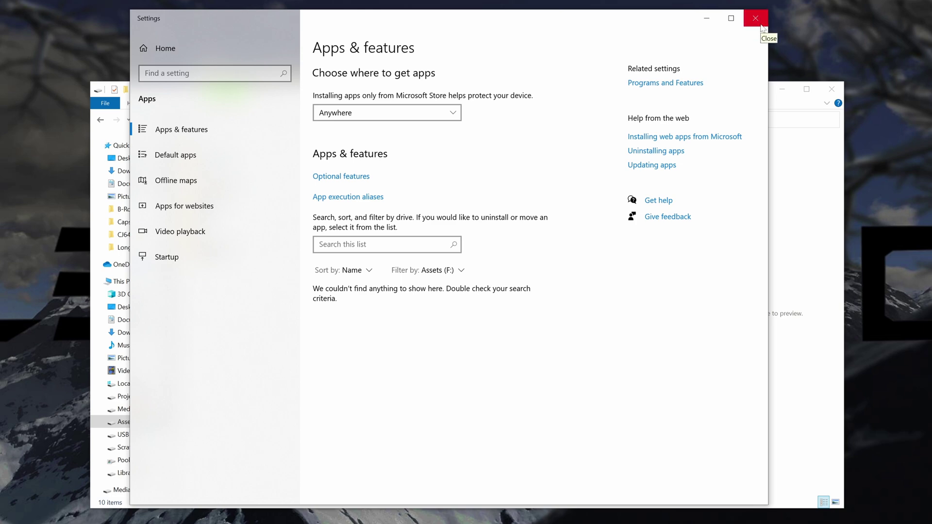
left_click(756, 20)
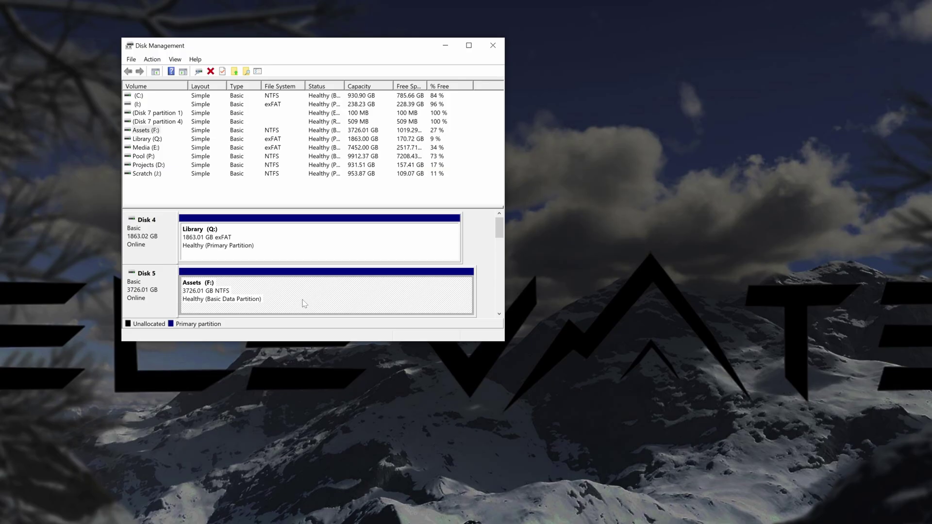
Step: Delete the Assets (F:) volume, leaving Disk 5 as 3726.01 GB unallocated
right_click(303, 300)
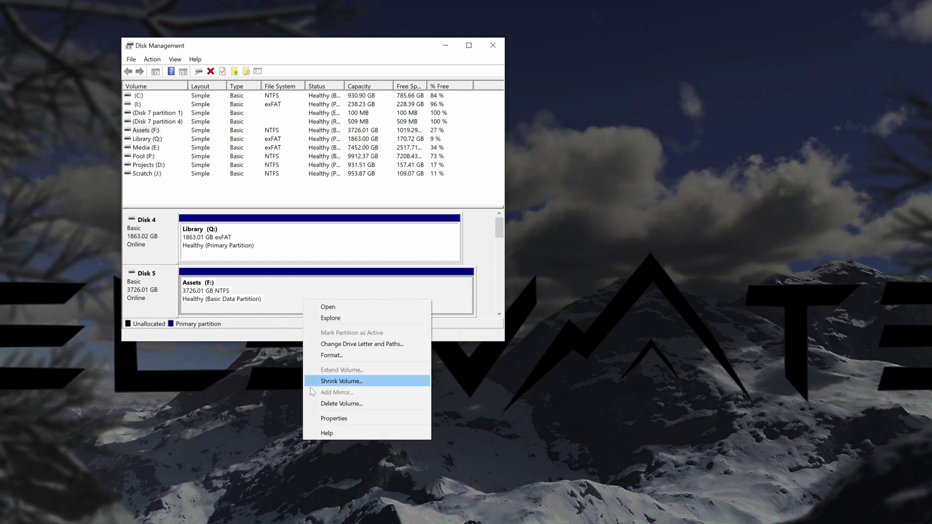
left_click(343, 403)
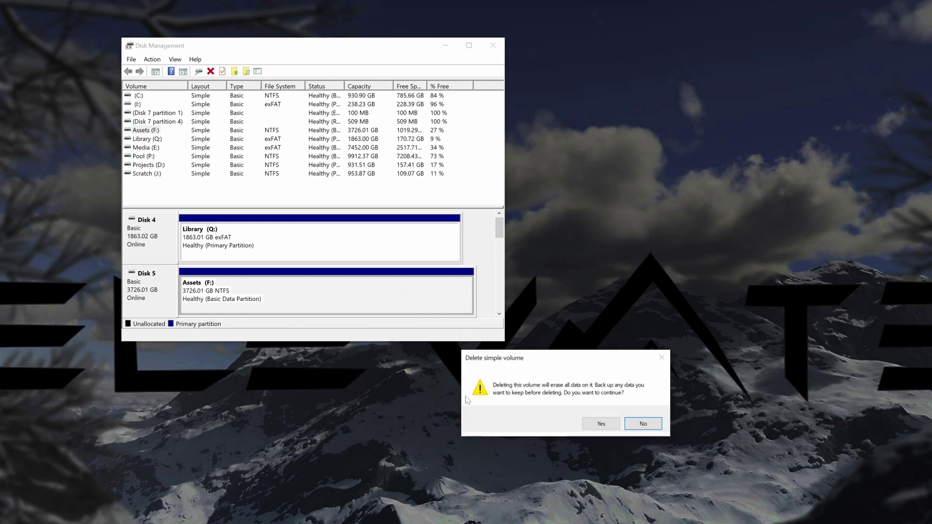
left_click(598, 424)
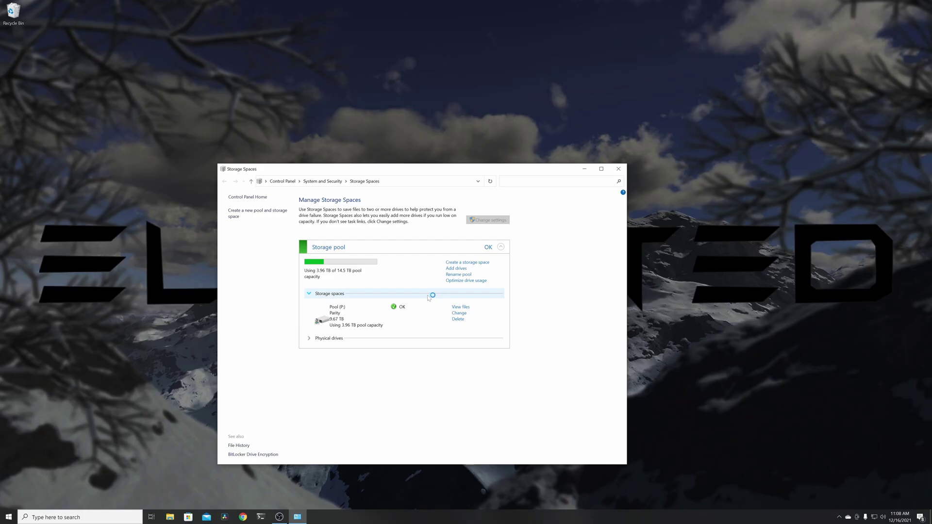
Step: Try adding unformatted Disk 5 to the pool and reveal the 'request not supported' (0x00000032) error
left_click(458, 270)
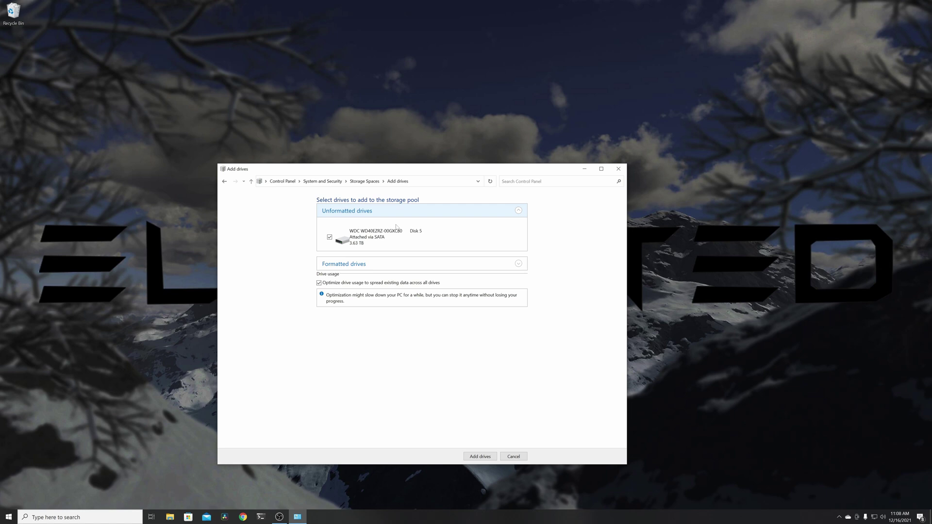
left_click(479, 456)
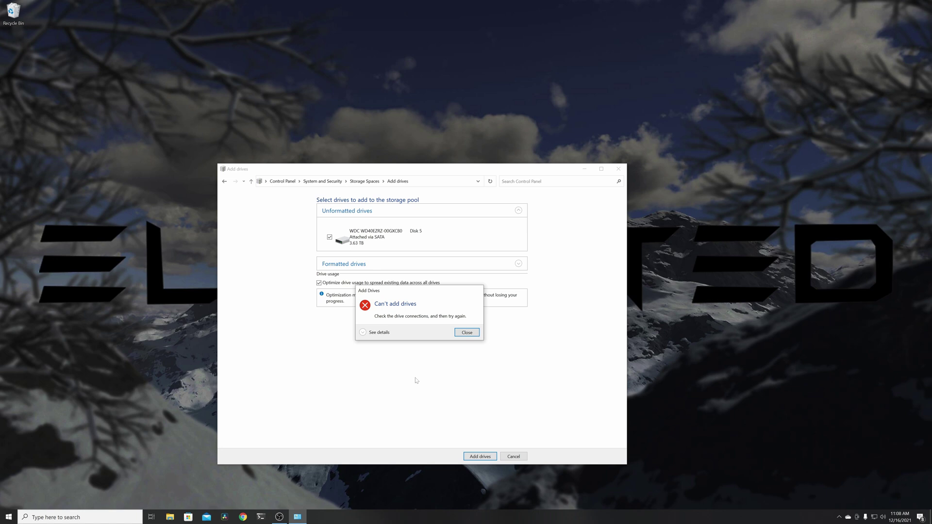
left_click(363, 333)
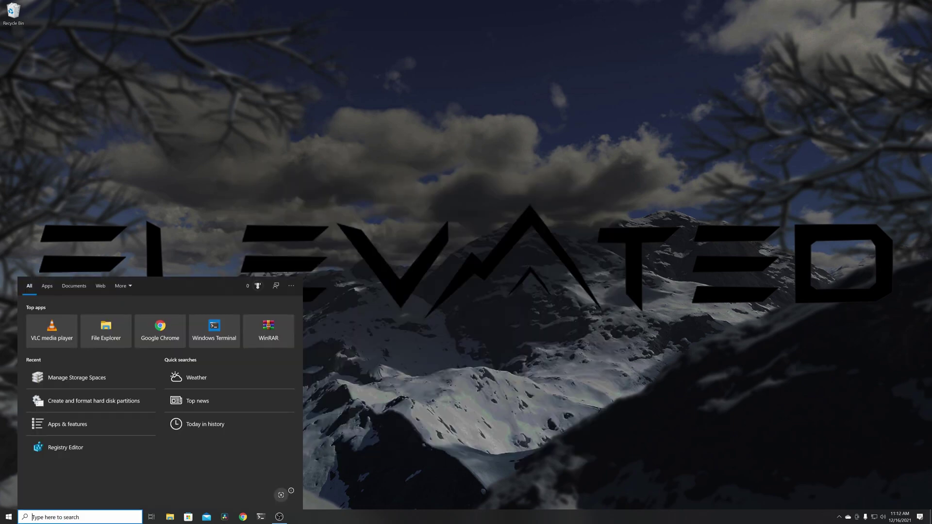
type("power")
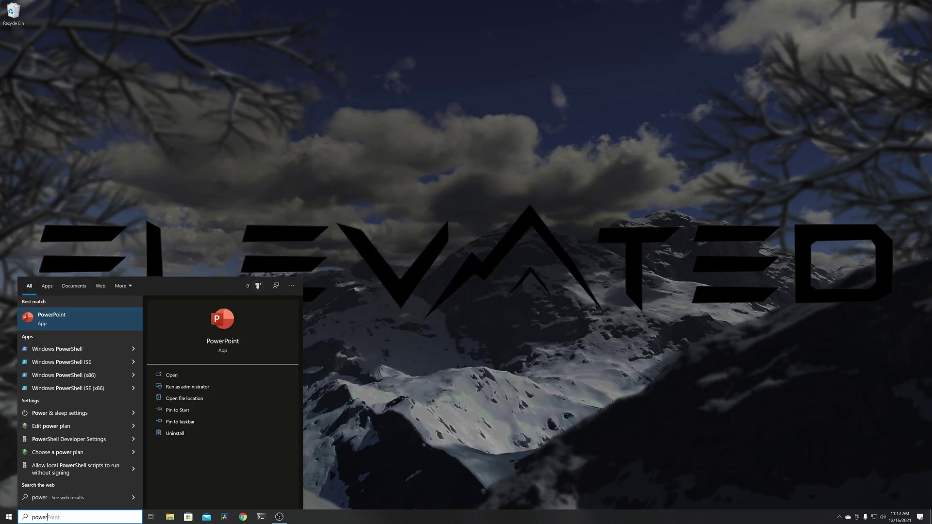
Step: Launch Windows PowerShell as administrator and list the physical disks with Get-PhysicalDisk
left_click(133, 349)
left_click(189, 387)
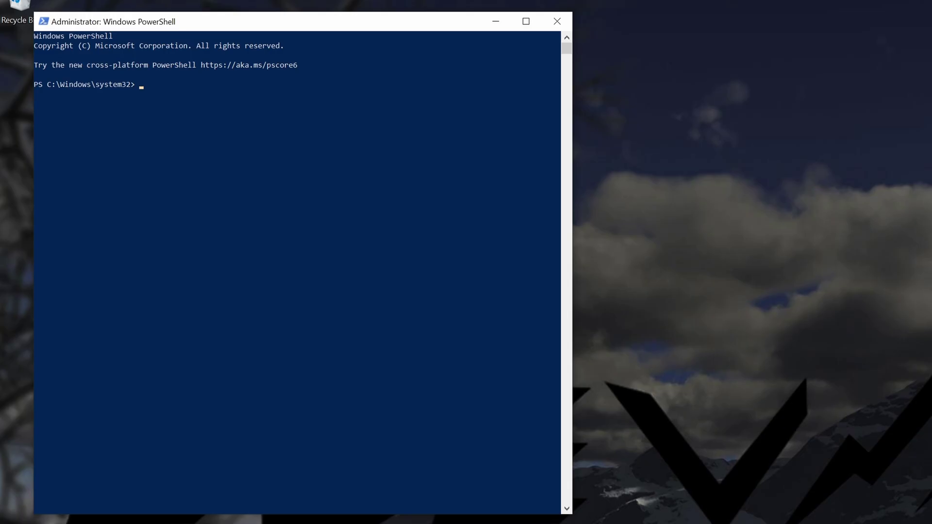
type("Get-PhysicalDisk")
key("Return")
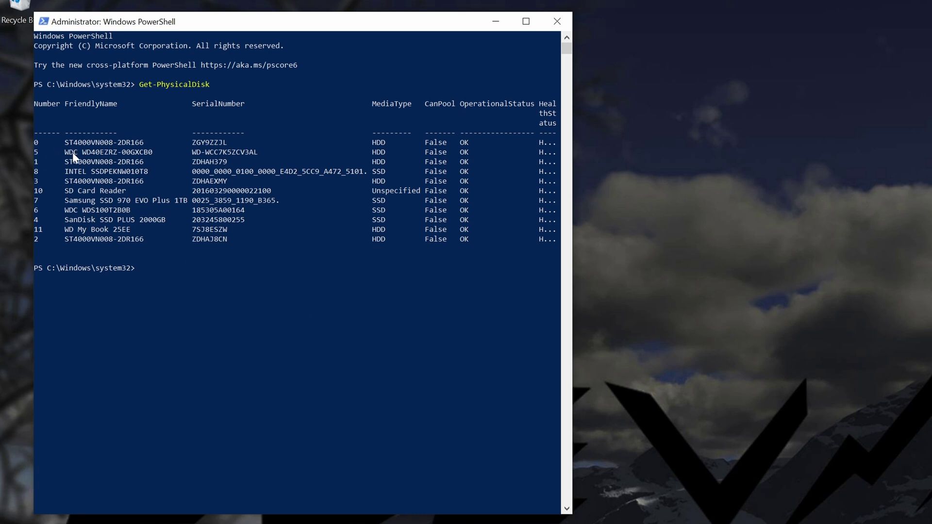
left_click_drag(576, 202, 737, 202)
Step: Run Reset-PhysicalDisk -FriendlyName with the WDC WD40EZRZ drive's serial number
type("Res")
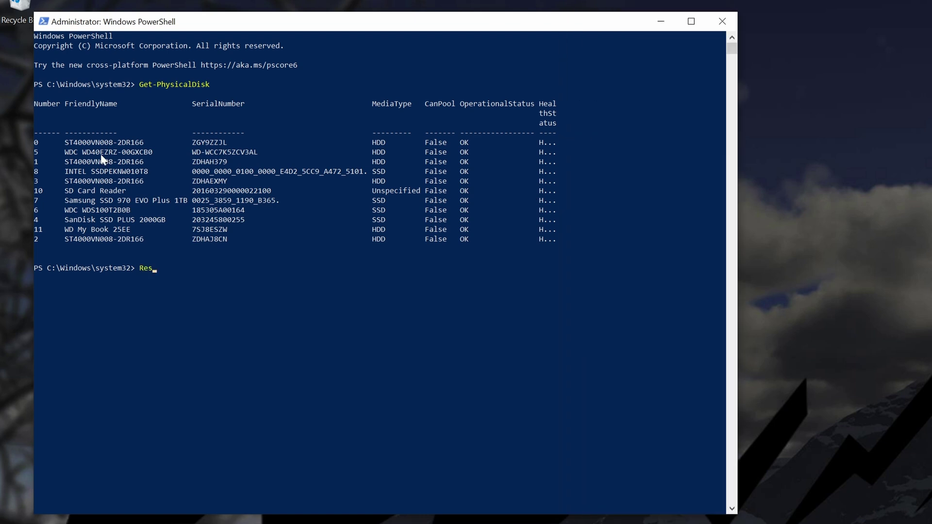
type("et-PhysicalDisk -FriendlyName")
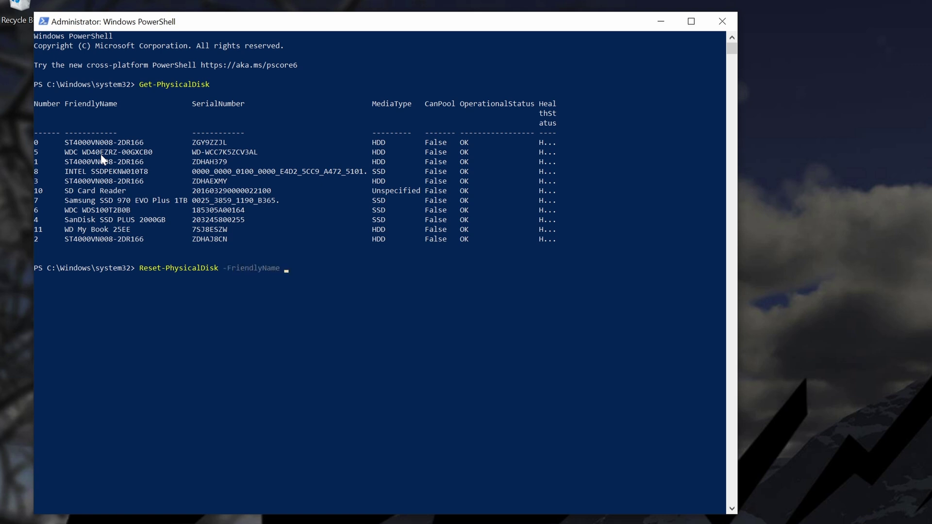
type(" \"")
key("ctrl+v")
type("\"")
key("Return")
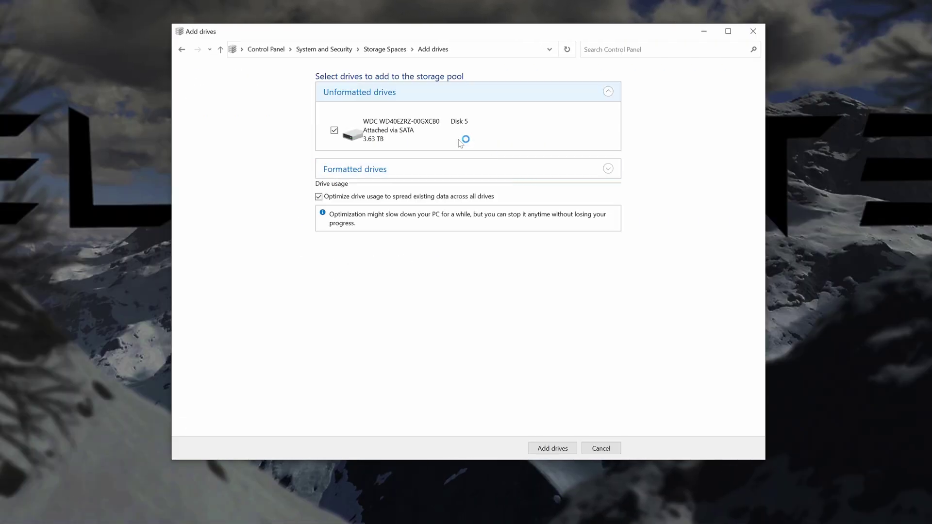
Step: Add the reset WDC WD40EZRZ drive to the pool and review each physical drive's status
left_click(551, 452)
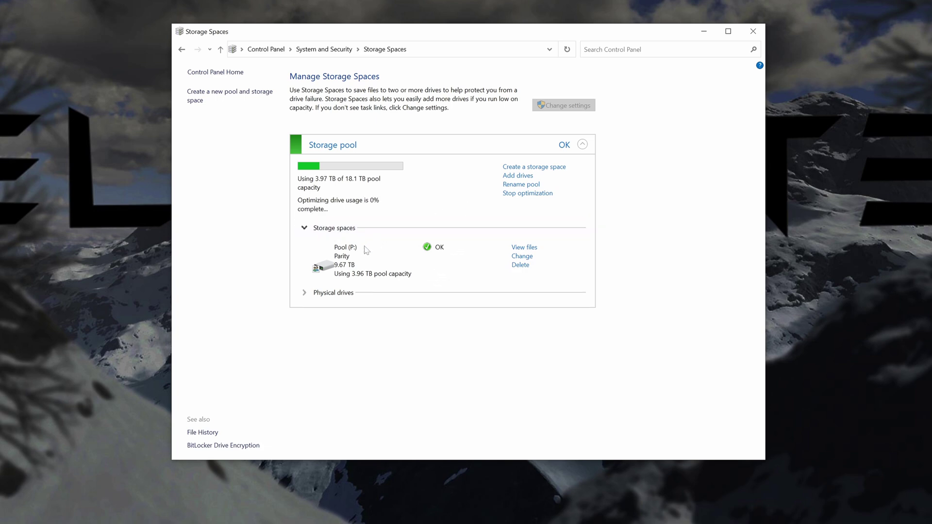
left_click(305, 293)
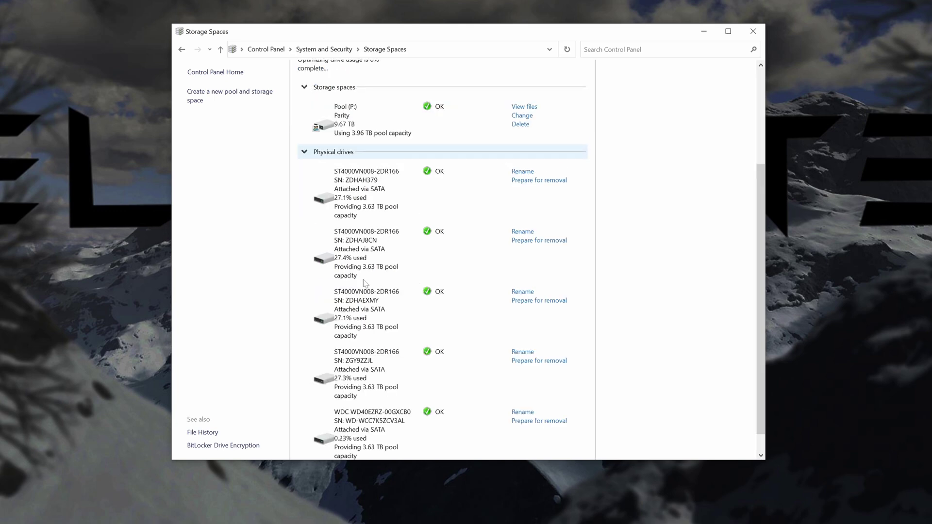
scroll(367, 431, "down", 1)
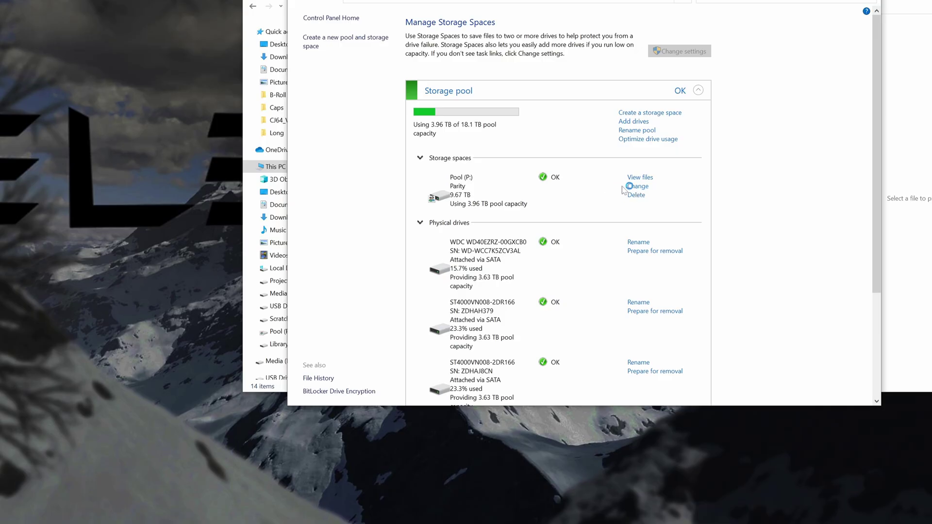
Step: Change the Pool (P:) storage space size from 9.67 TB to 14.2 TB
left_click(637, 188)
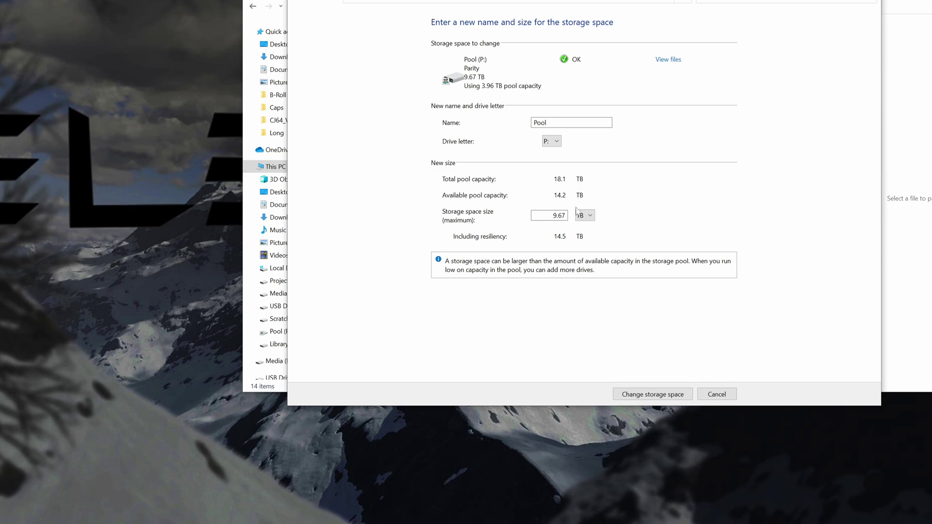
double_click(558, 216)
key("BackSpace")
type("14.2")
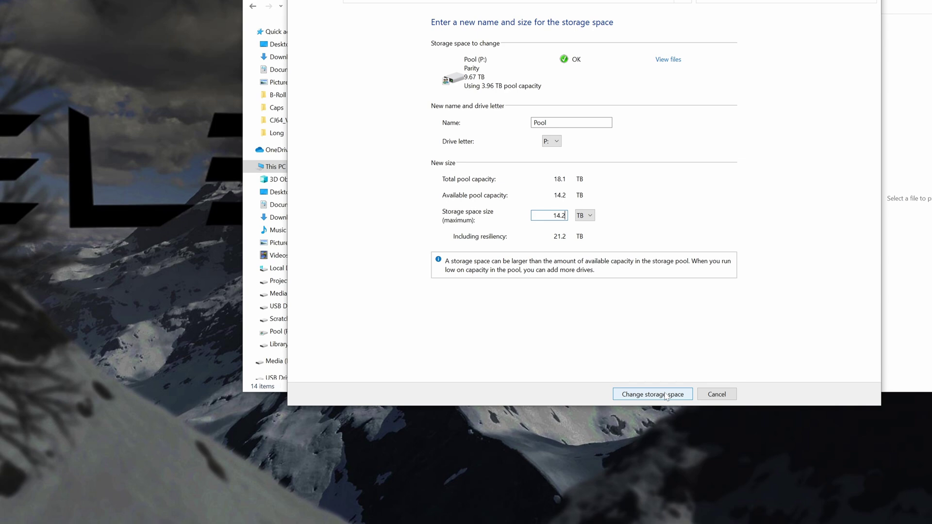
left_click(666, 395)
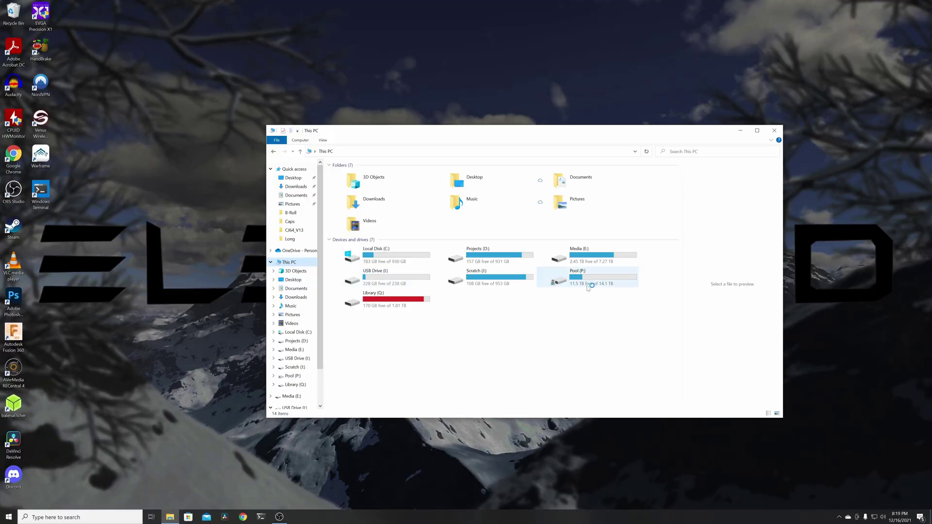
Step: Browse Pool (P:) through ES_Archive > AMD_OC > Renders, then return to This PC
double_click(631, 282)
left_click(344, 183)
double_click(343, 183)
double_click(365, 262)
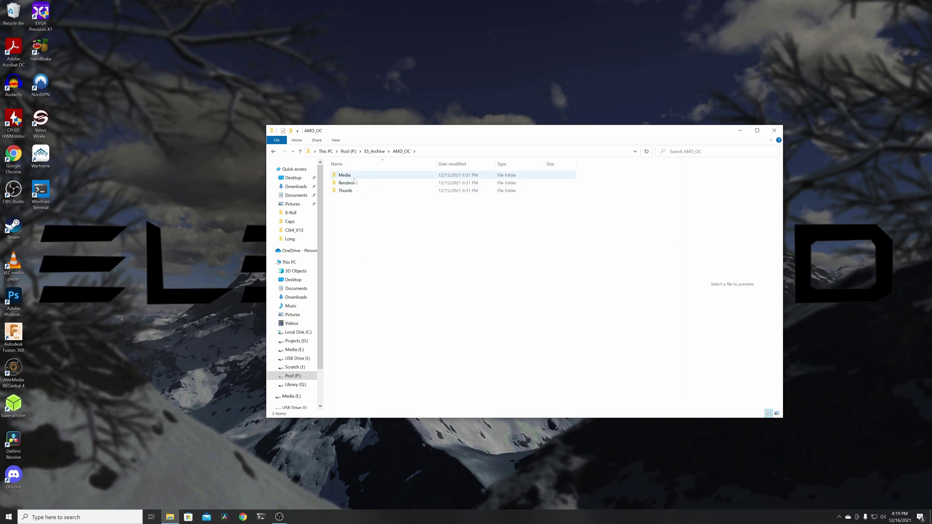
double_click(357, 183)
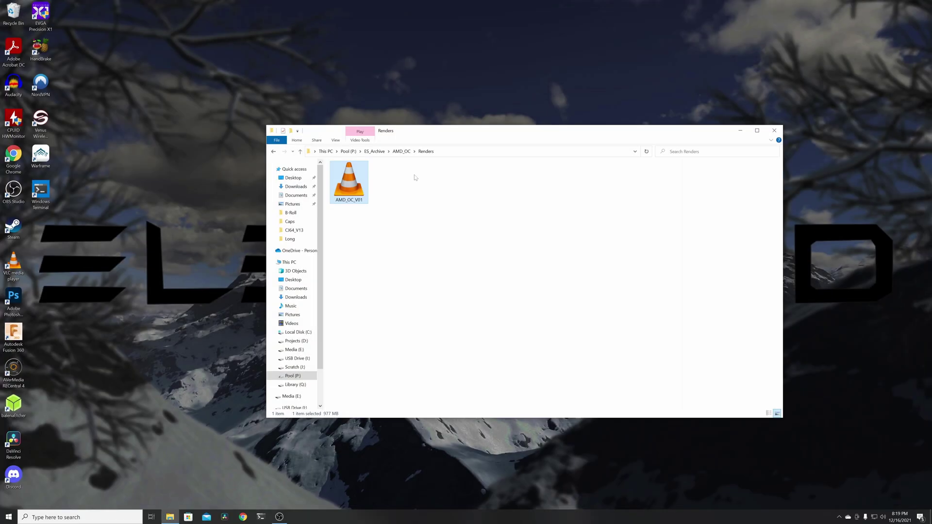
left_click(324, 151)
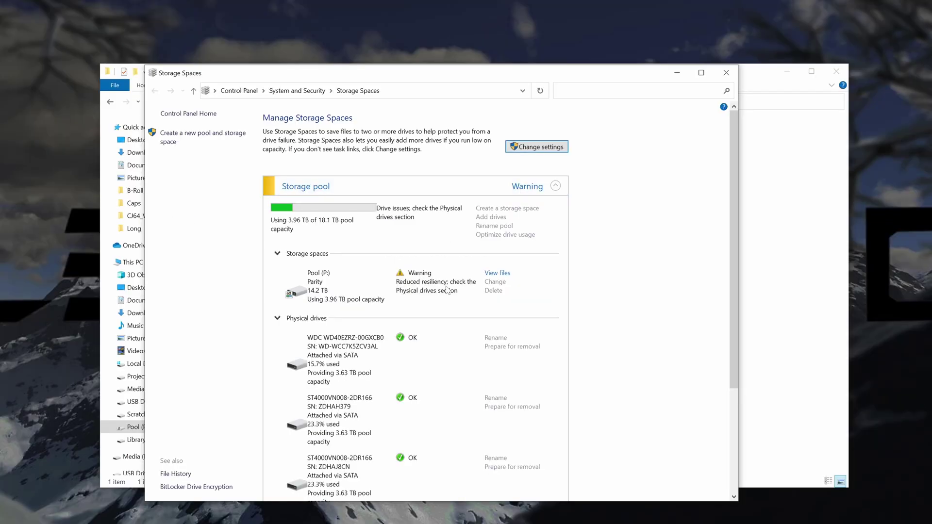
Step: Review the physical drives, noting the ST4000VN008 Warning, and unlock Change settings with admin approval
scroll(430, 369, "down", 3)
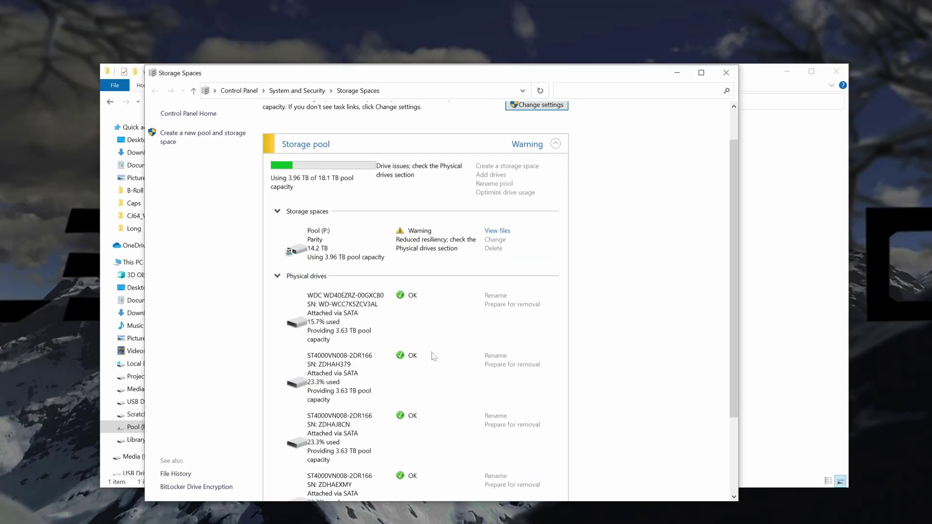
scroll(427, 388, "down", 1)
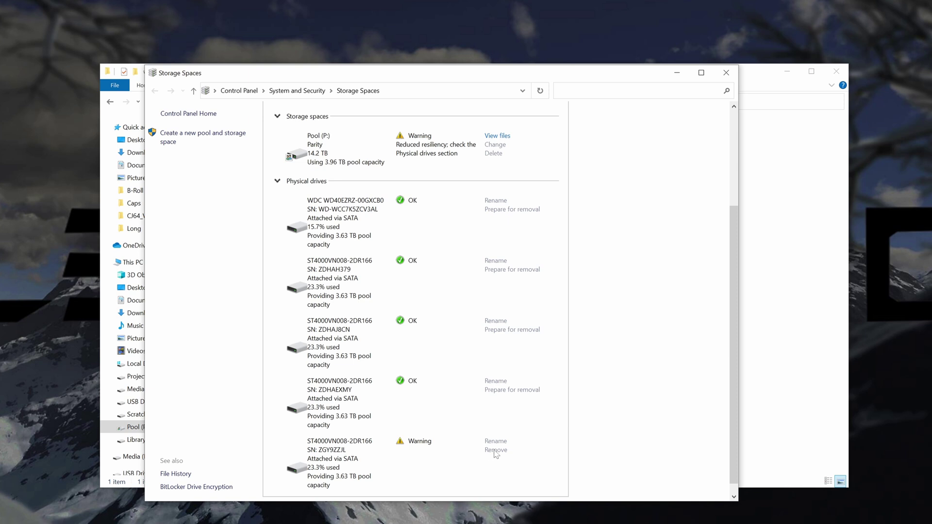
scroll(546, 391, "up", 5)
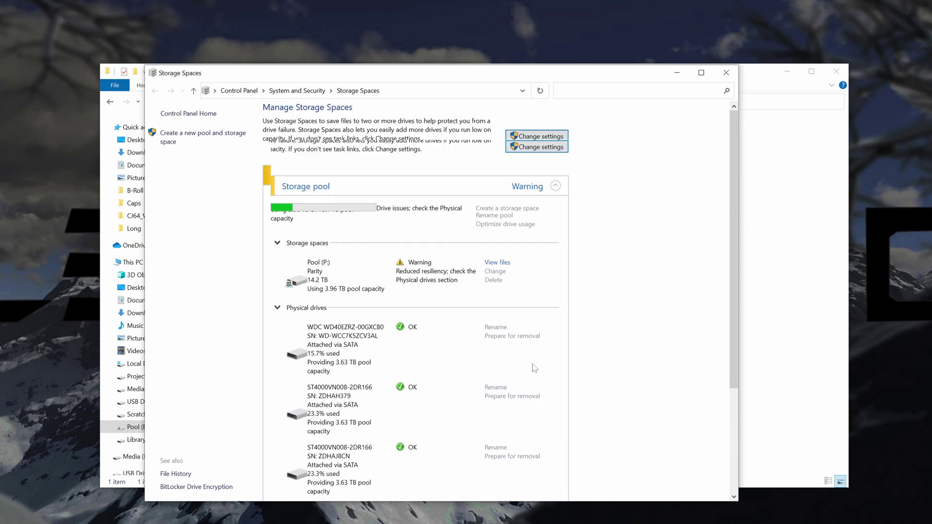
left_click(536, 146)
scroll(483, 441, "down", 3)
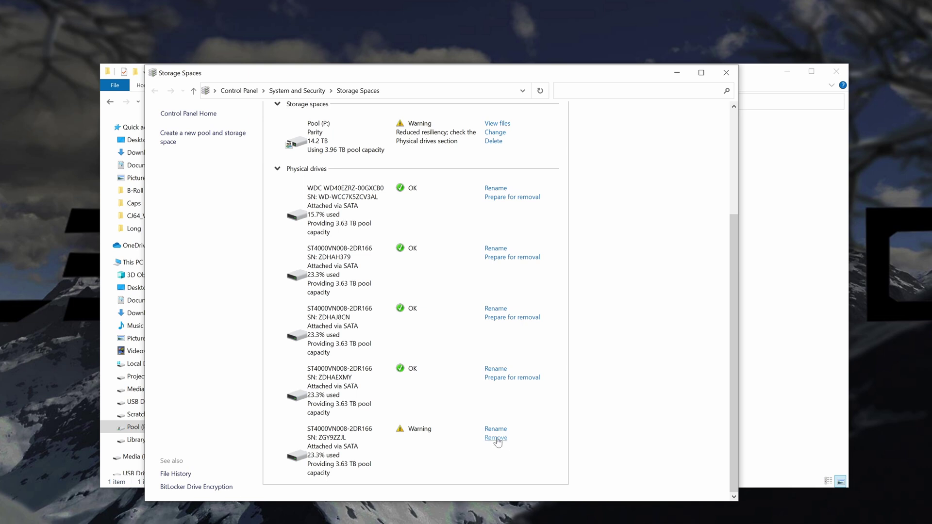
scroll(425, 373, "up", 1)
scroll(422, 365, "up", 1)
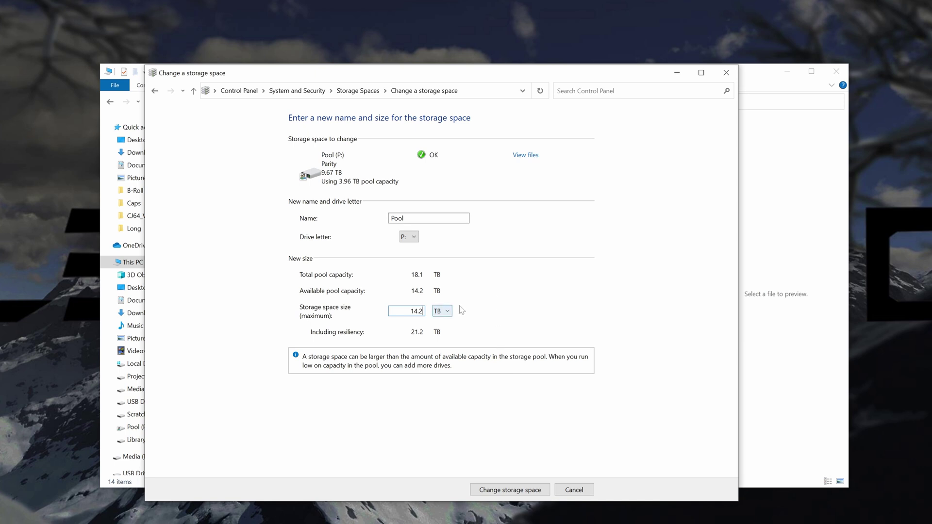
Step: Undo the size edit on the Change a storage space page, restoring the original 9.67 value
key("BackSpace")
key("ctrl+z")
key("Tab")
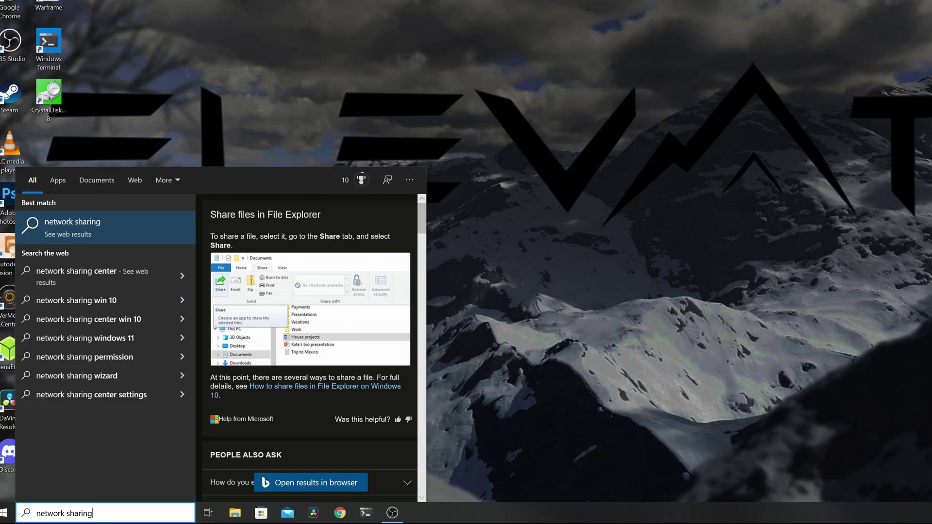
Step: Reach advanced sharing settings through Network and Sharing Center and expand All Networks
key("BackSpace")
key("BackSpace")
key("BackSpace")
key("BackSpace")
key("BackSpace")
key("BackSpace")
key("BackSpace")
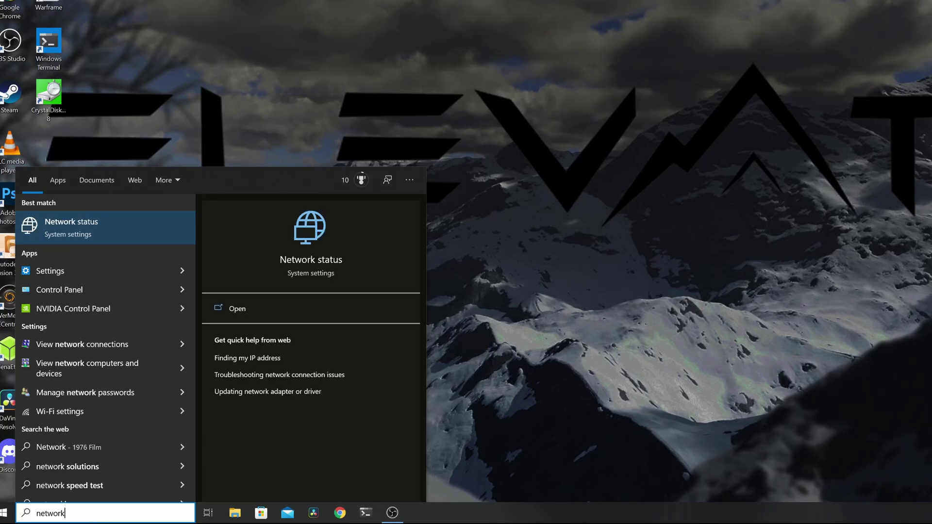
left_click(97, 239)
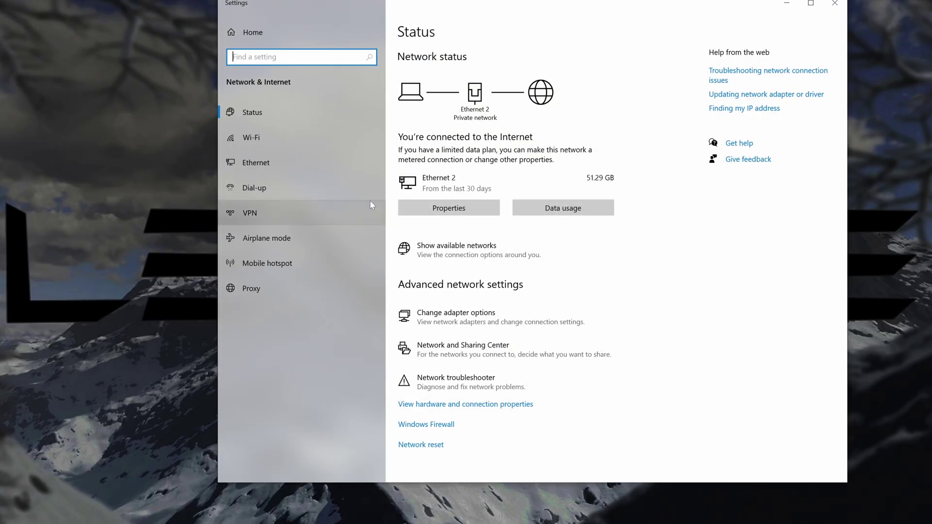
left_click(461, 353)
left_click(287, 150)
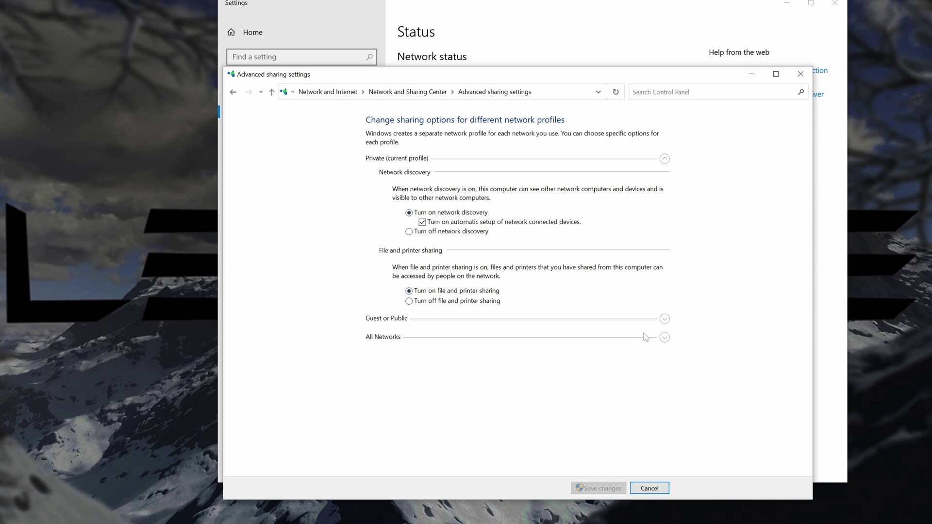
left_click(664, 338)
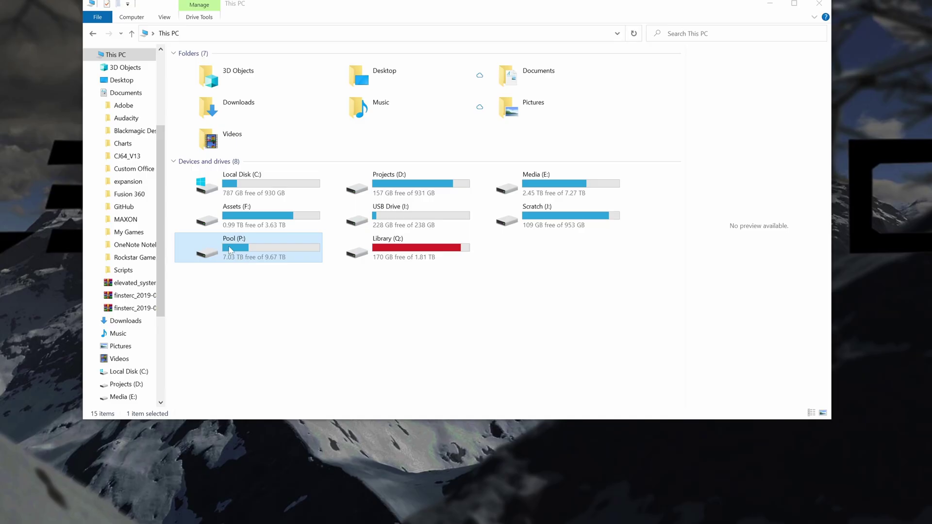
right_click(230, 249)
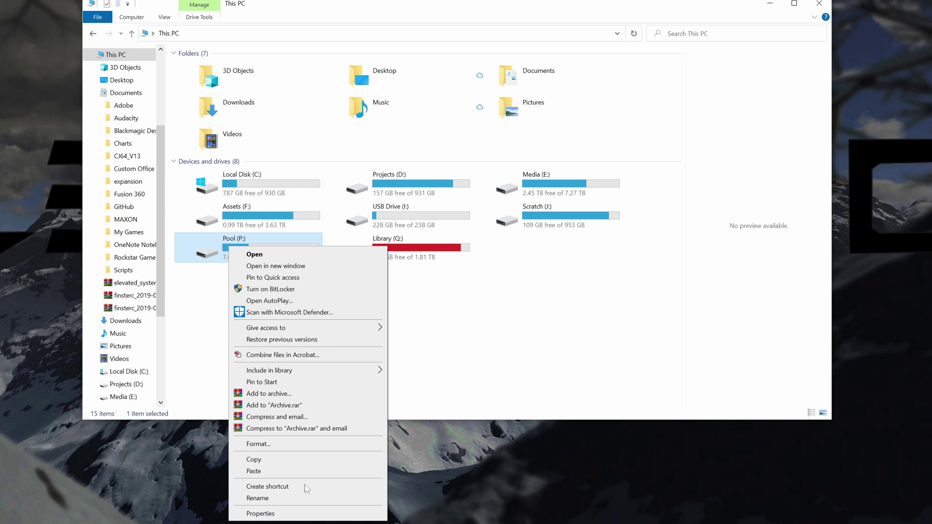
Step: Turn on Advanced Sharing for Pool (P:) with the share name Pool
left_click(266, 513)
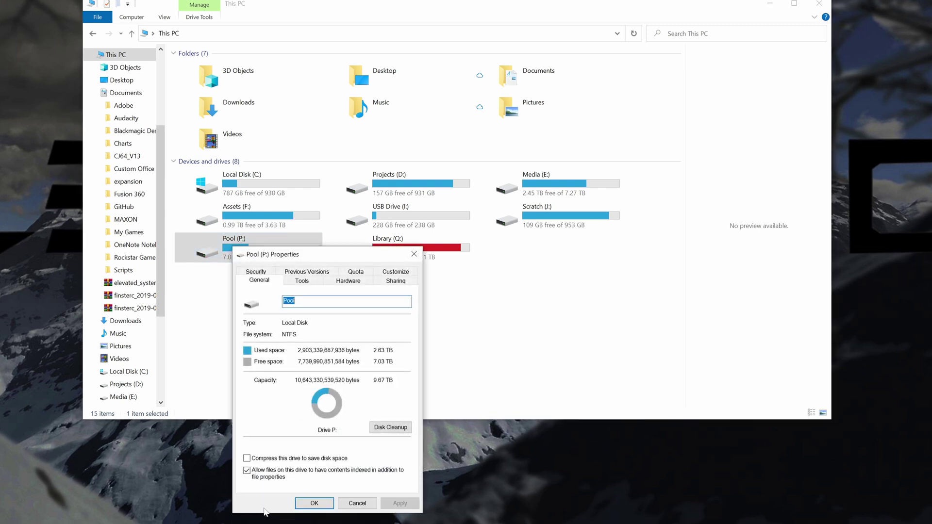
left_click(393, 281)
left_click_drag(336, 260, 366, 186)
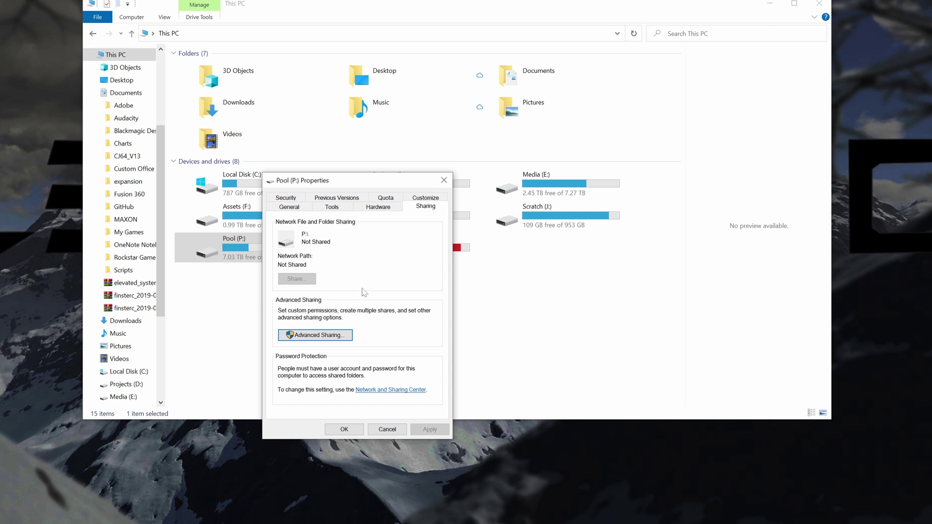
left_click(336, 335)
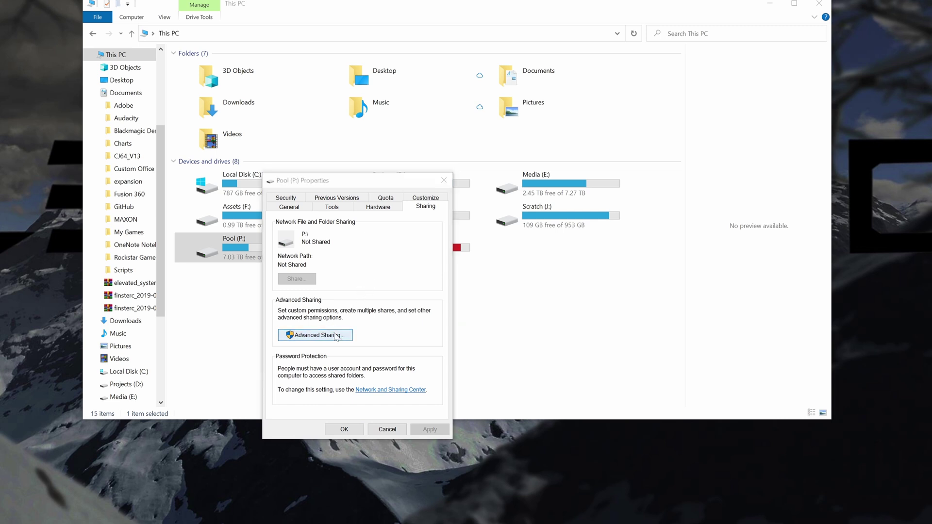
left_click(278, 217)
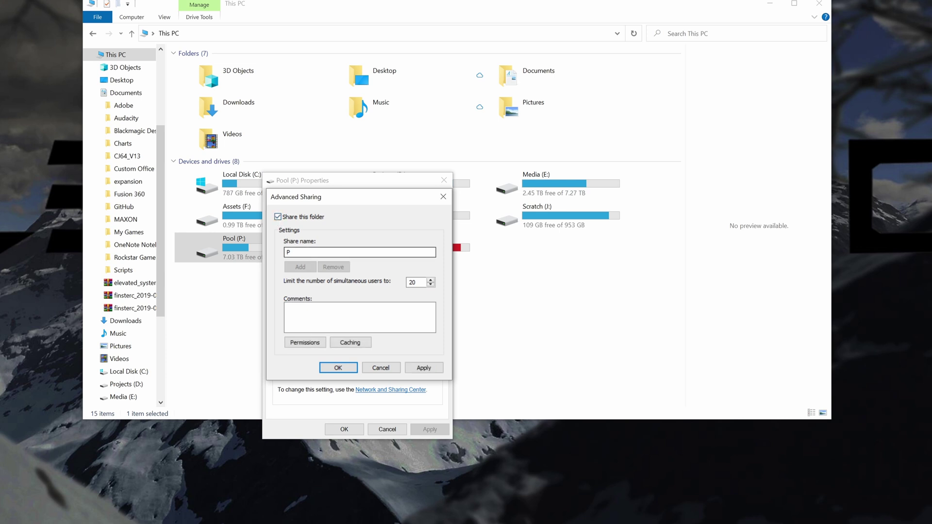
left_click(291, 252)
type("ool")
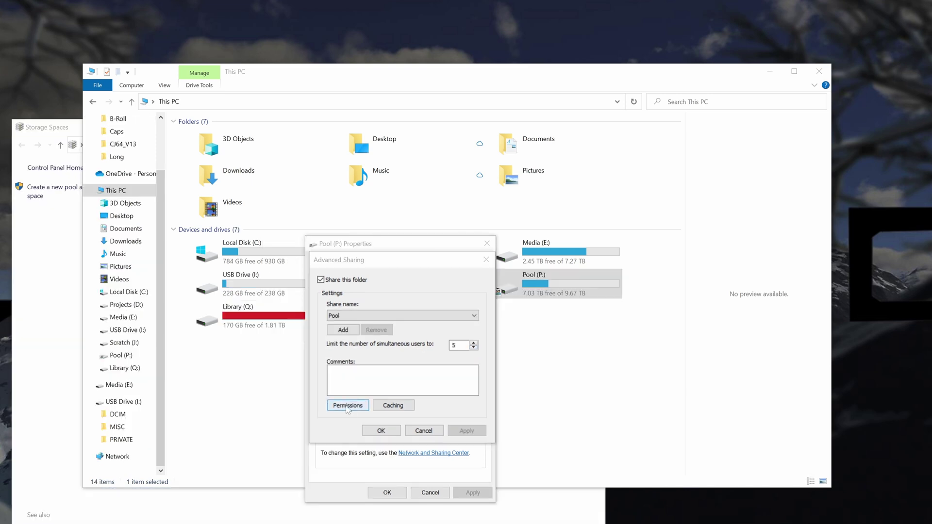
Step: Grant Everyone Full Control on the Pool share and apply the 5-user limit
left_click(349, 408)
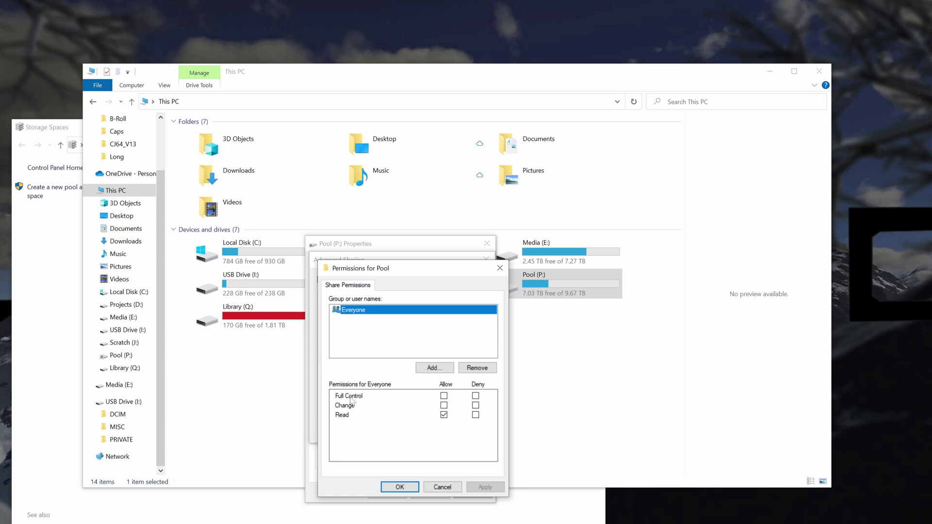
left_click(443, 397)
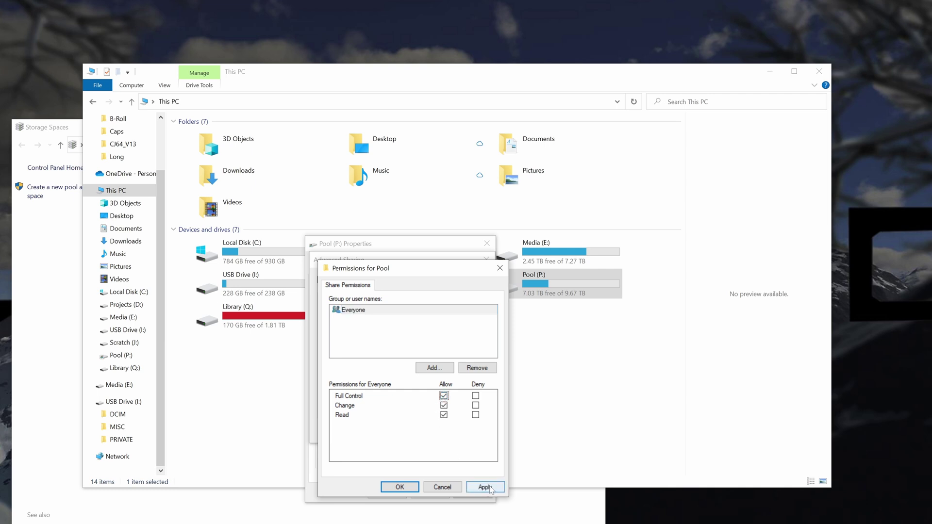
left_click(485, 486)
left_click(399, 487)
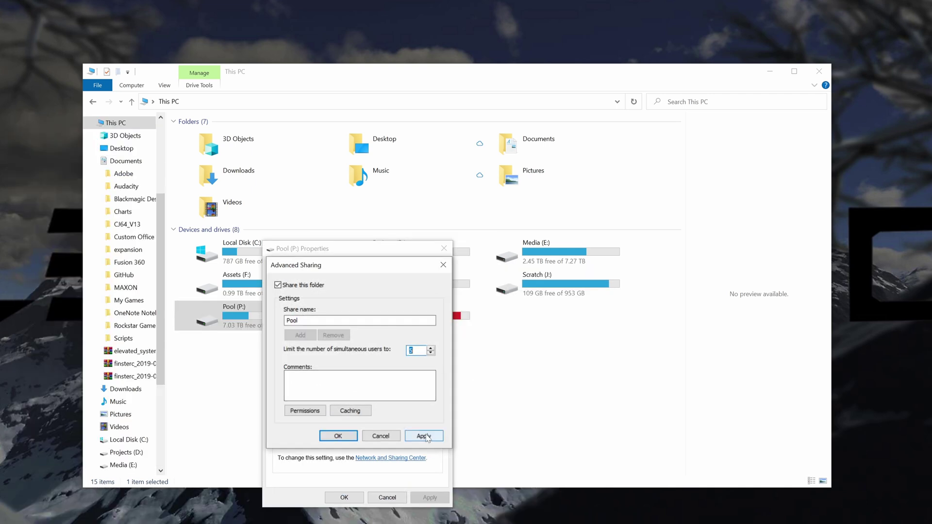
left_click(426, 436)
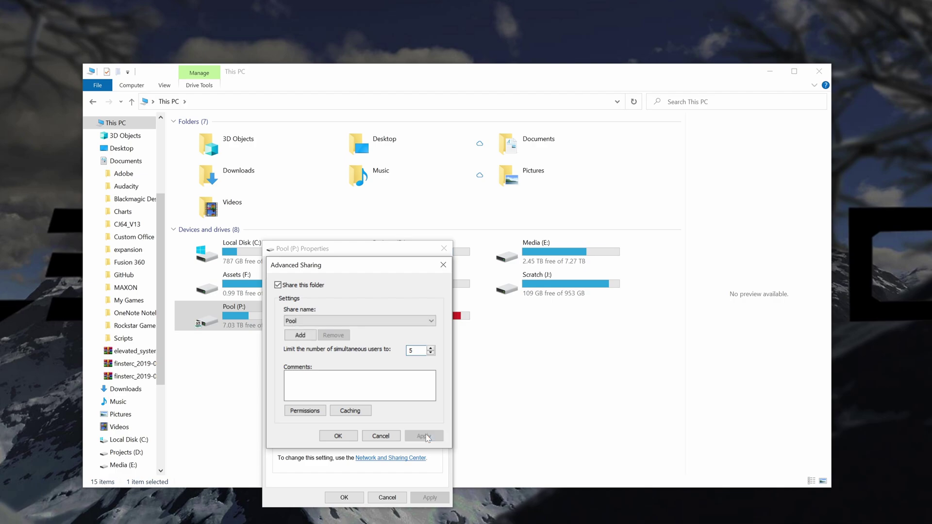
left_click(338, 436)
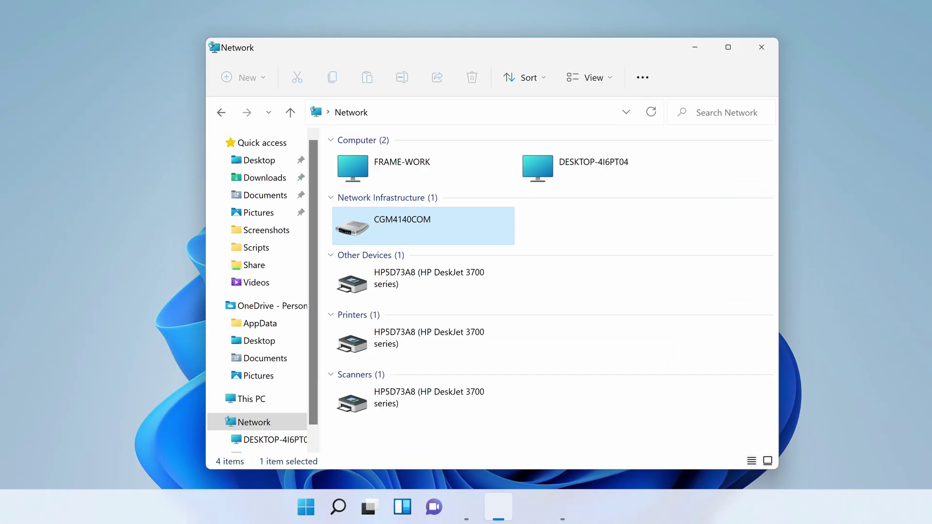
Step: From the laptop's Network view, browse into DESKTOP-4I6PT04 and its shared Pool folder
double_click(570, 170)
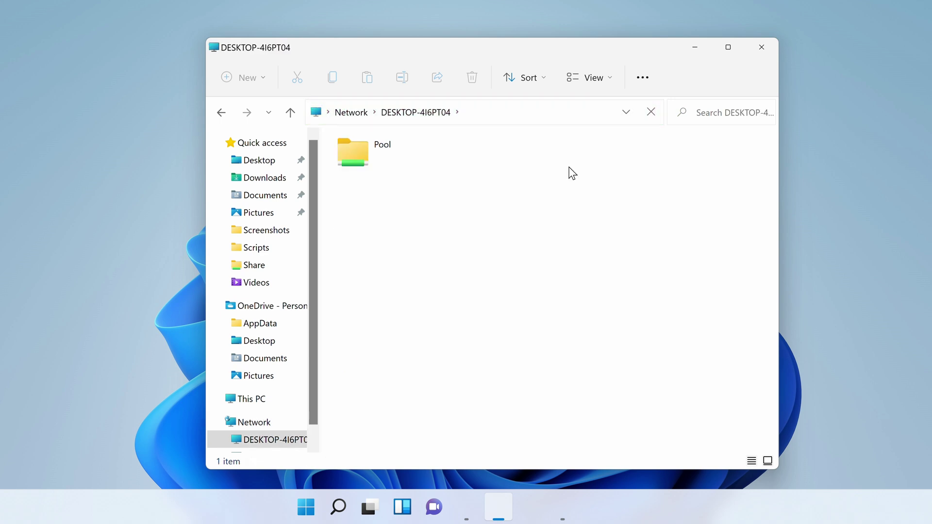
double_click(387, 161)
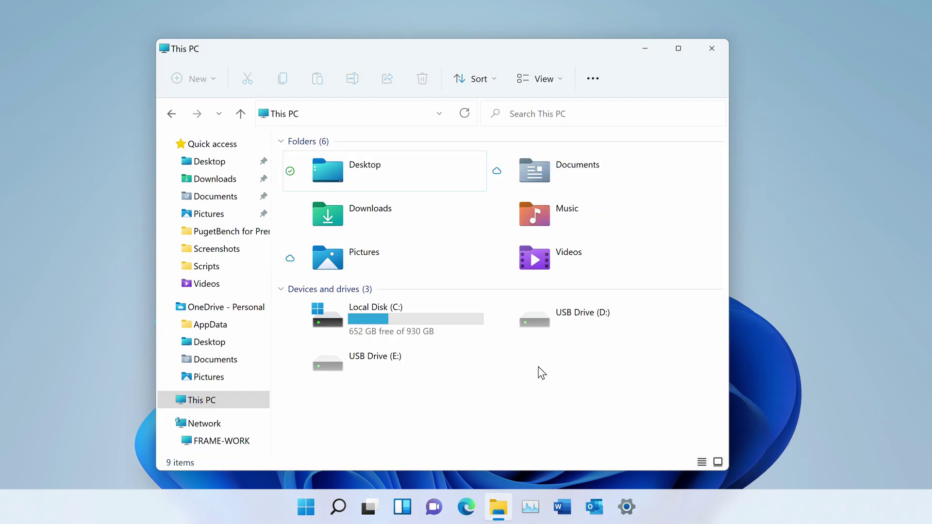
Step: Add \\DESKTOP-4I6PT04\Pool as a network location named Pool (DESKTOP-4I6PT04)
right_click(539, 368)
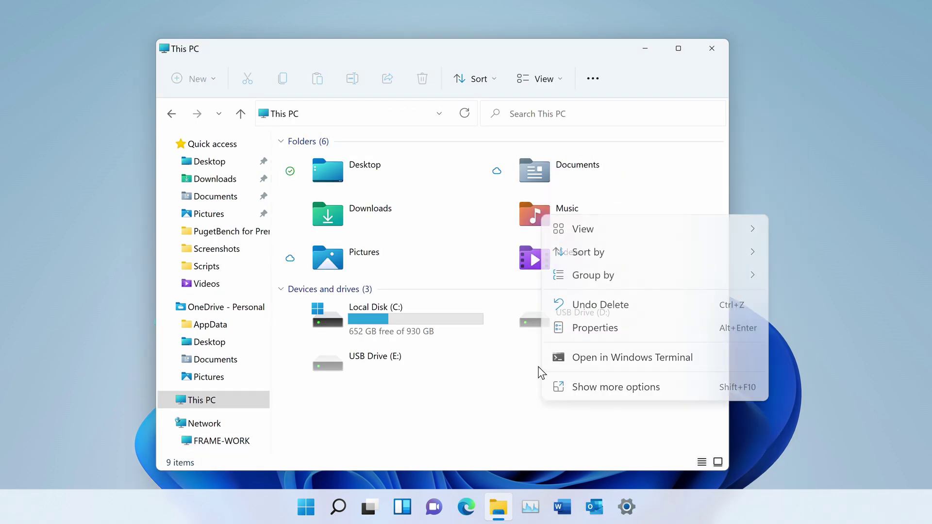
left_click(589, 392)
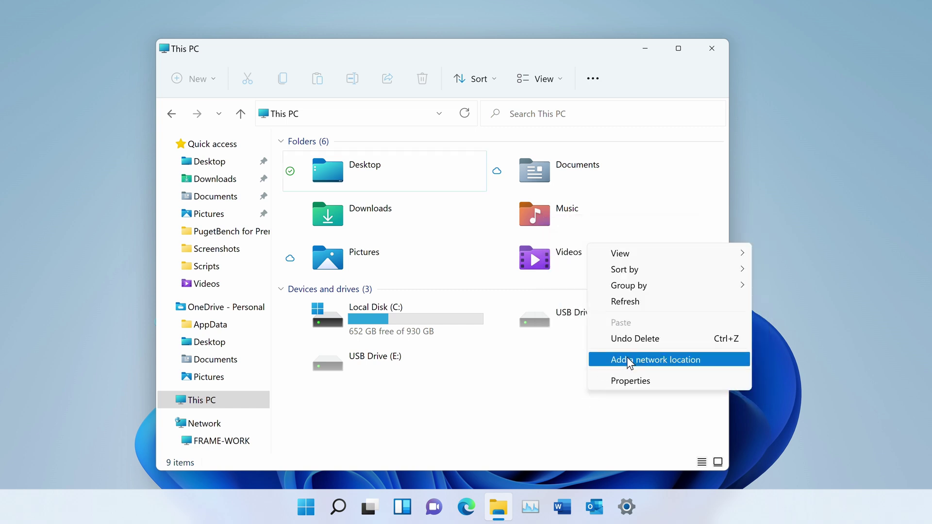
left_click(627, 360)
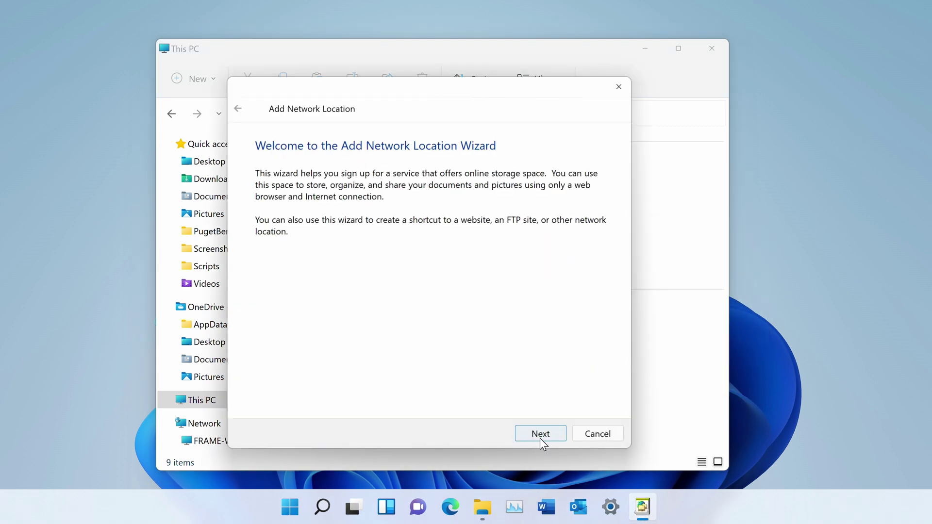
left_click(542, 435)
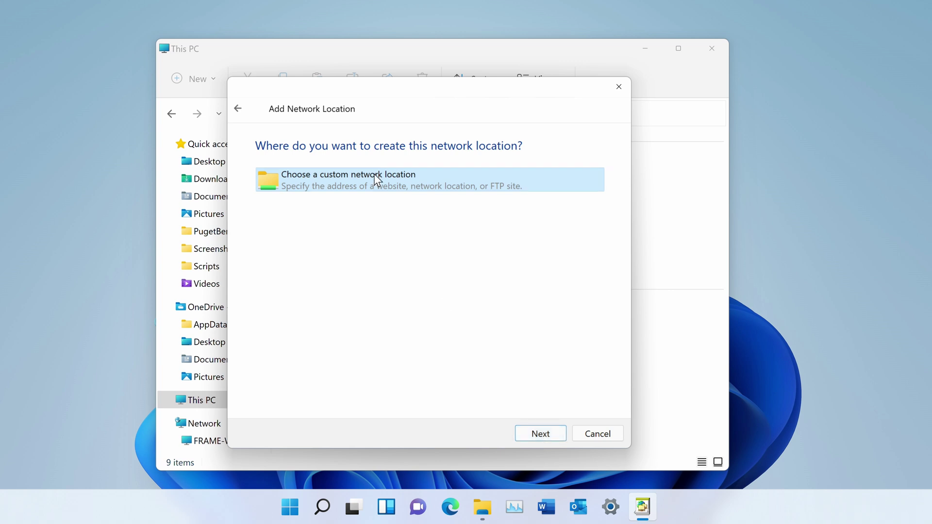
left_click(538, 432)
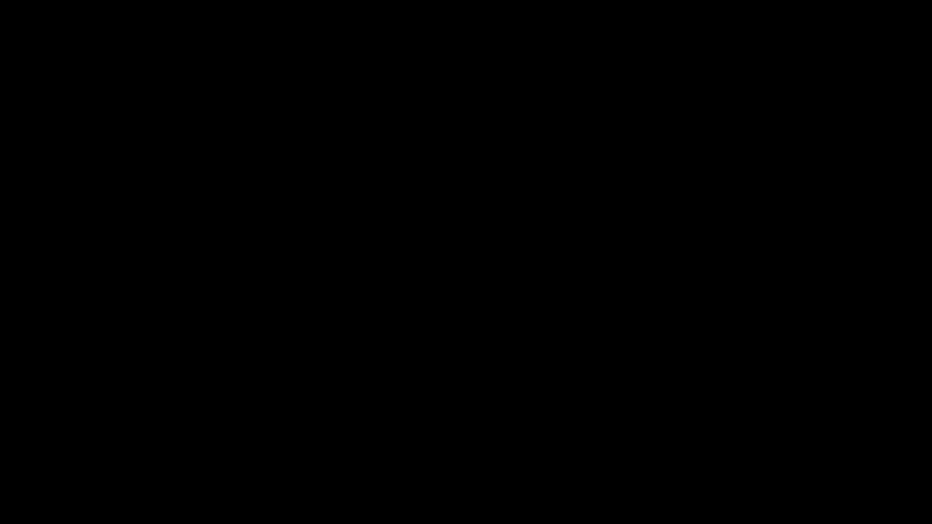
type("\\DES")
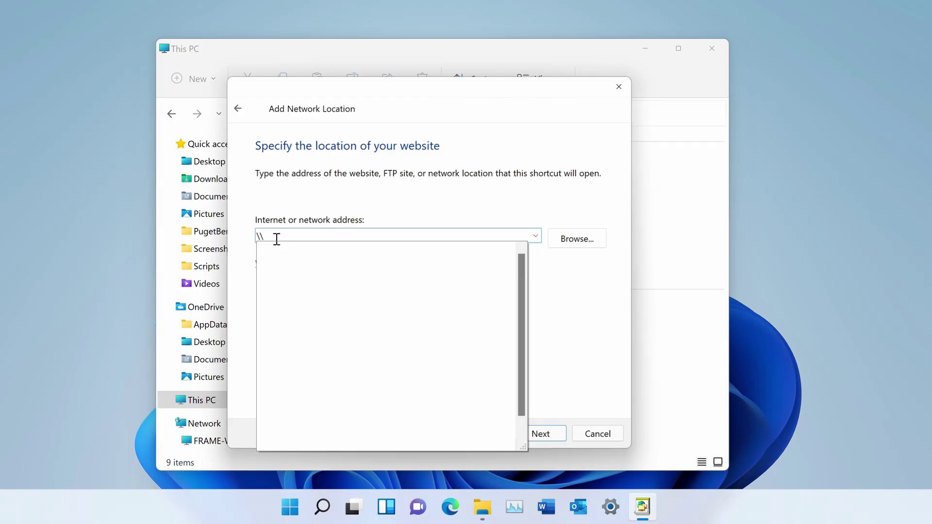
left_click(310, 248)
left_click(540, 433)
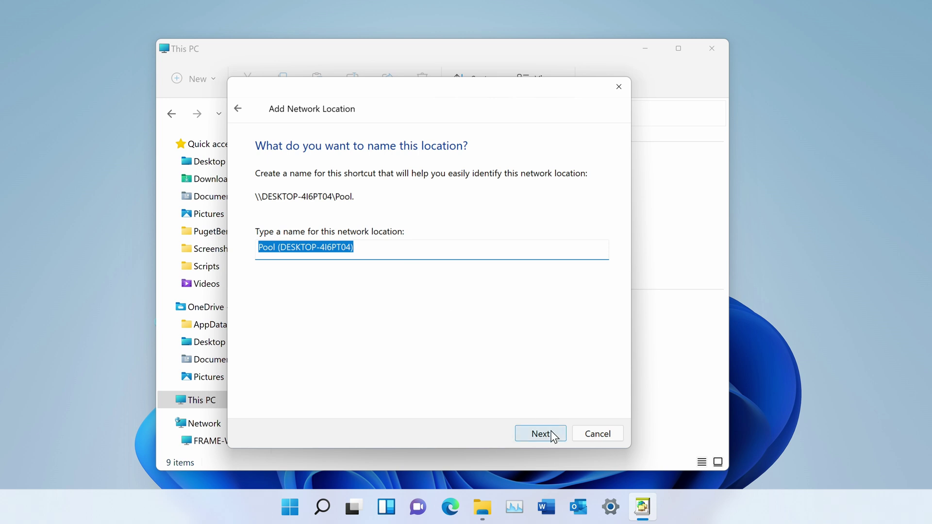
left_click(540, 433)
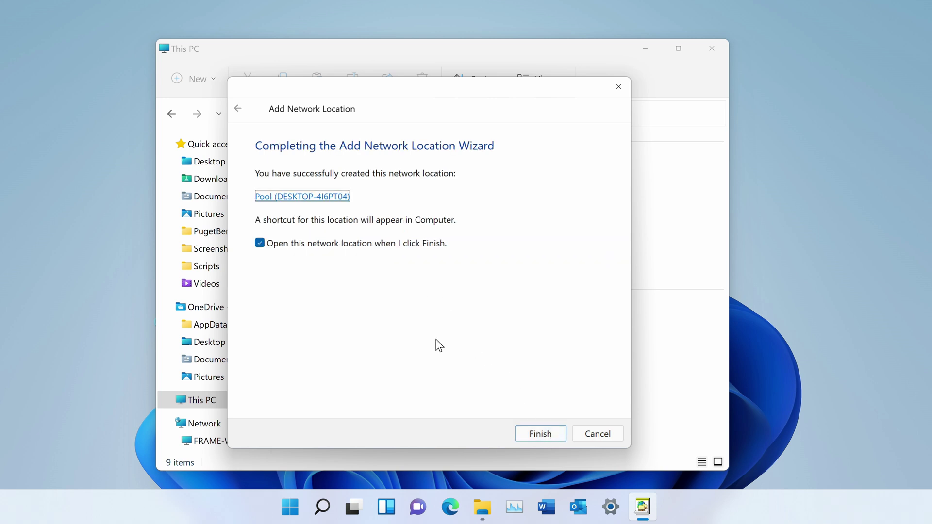
left_click(540, 434)
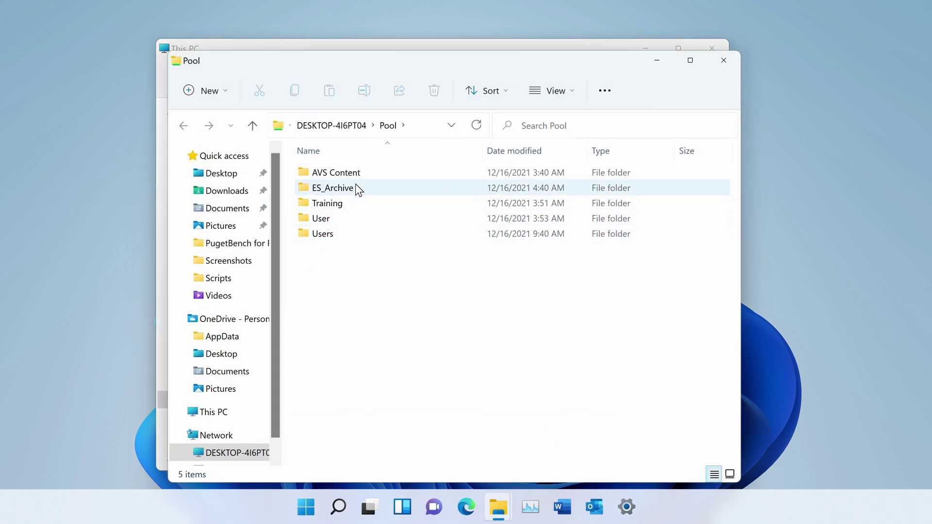
Step: Create a new folder named Test inside the Pool (DESKTOP-4I6PT04) network location
key("ctrl+w")
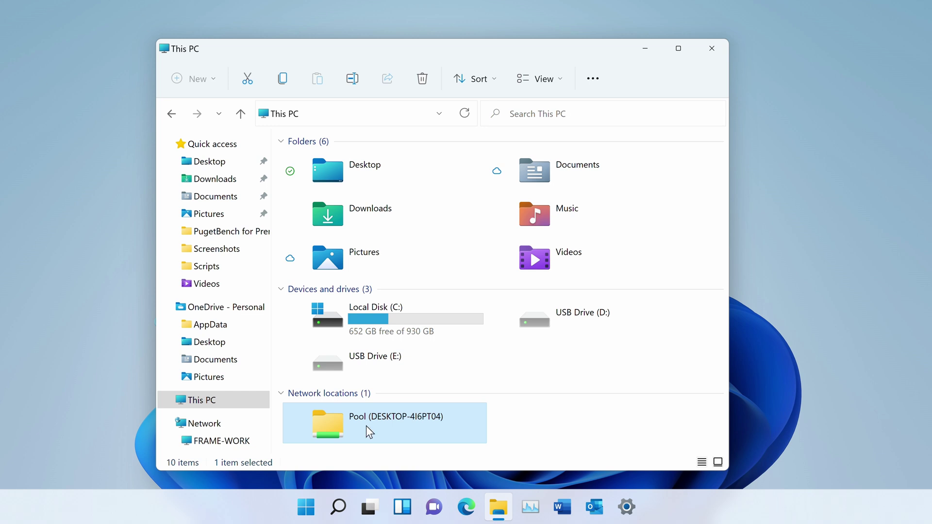
double_click(365, 427)
right_click(316, 255)
mouse_move(366, 188)
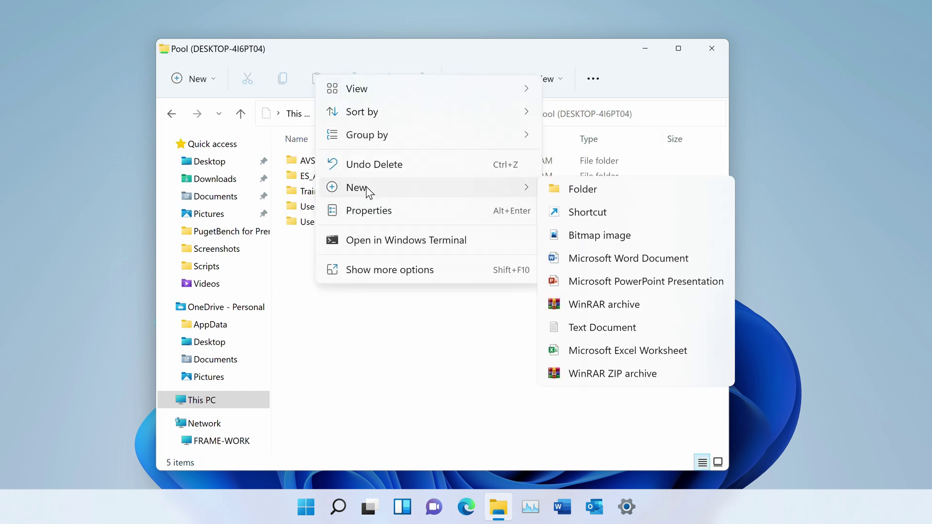
left_click(587, 189)
type("Test")
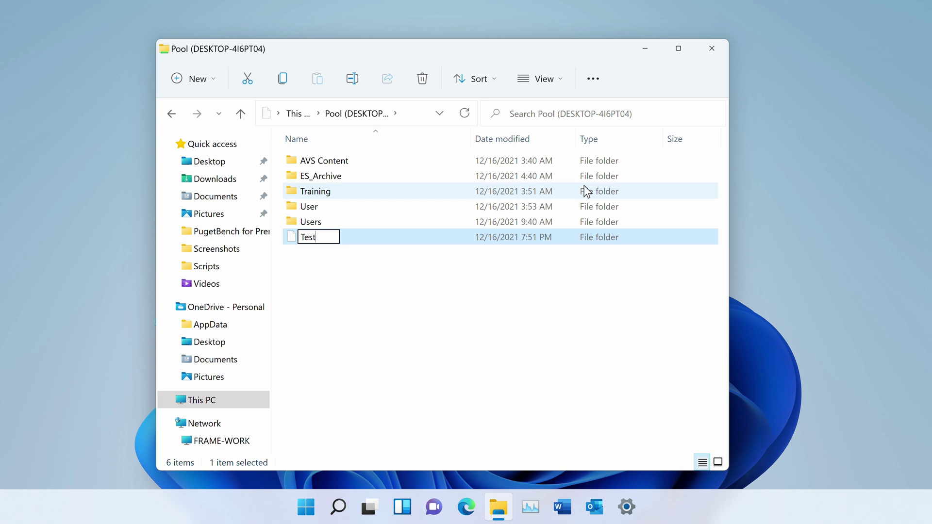
key("Return")
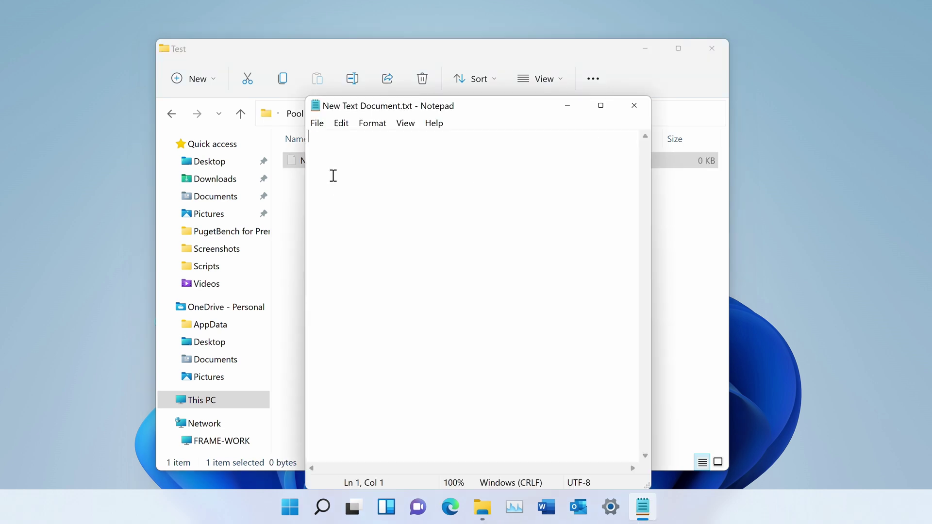
Step: Write 'this is a test.' in Notepad, save it as test.txt, and close Notepad
type("this is a test")
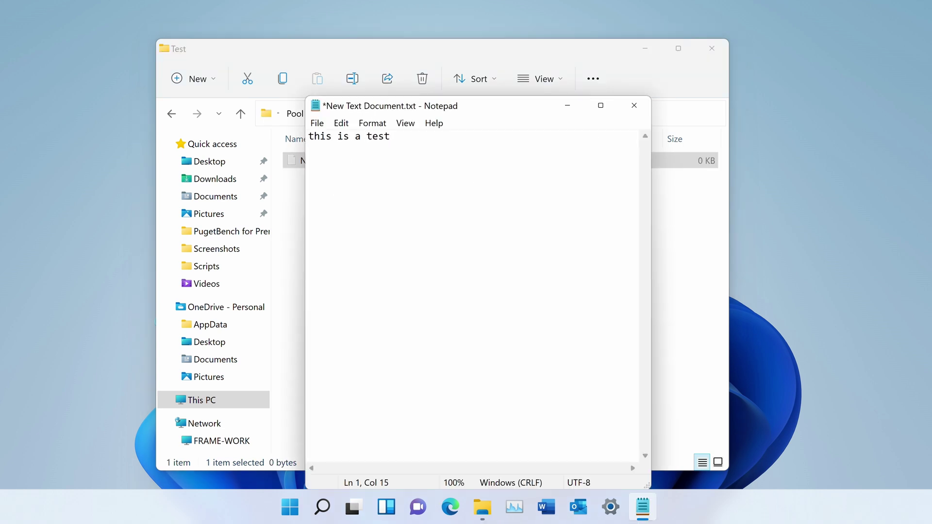
type(".")
left_click(317, 122)
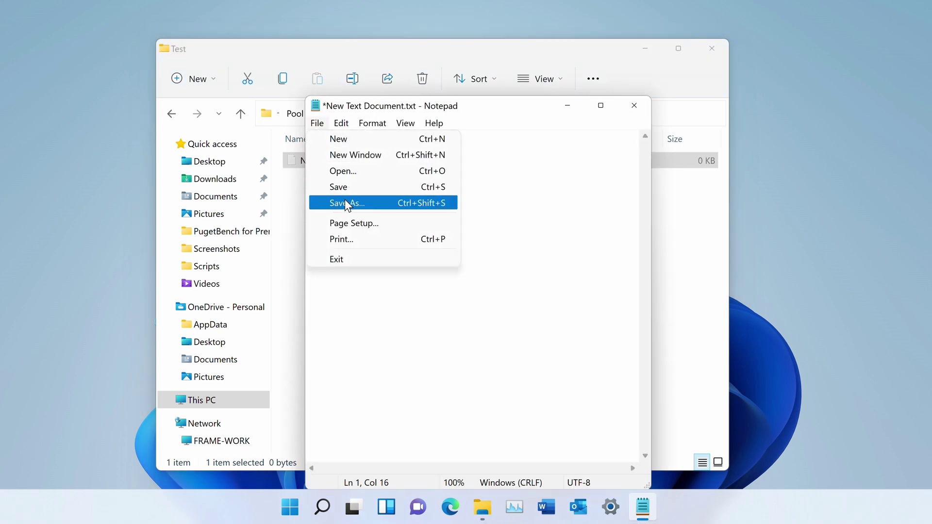
left_click(347, 203)
type("test")
left_click(646, 426)
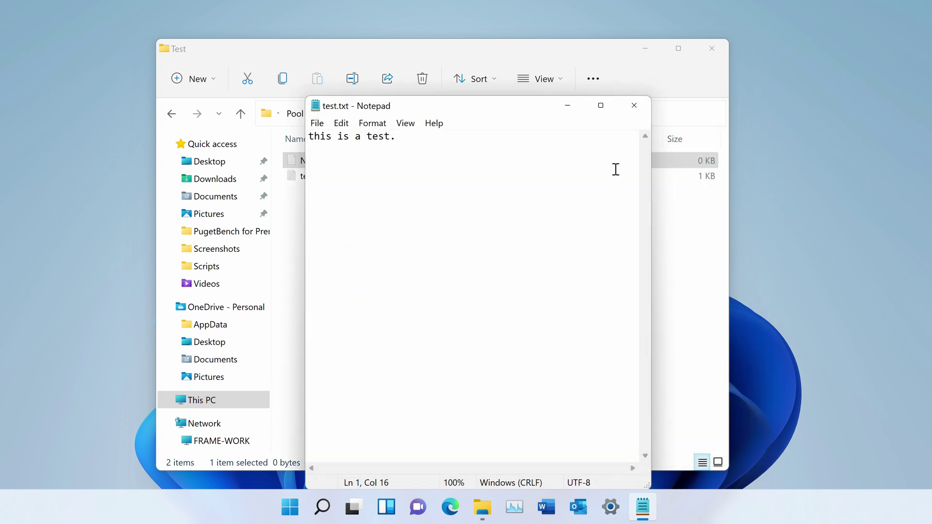
left_click(633, 105)
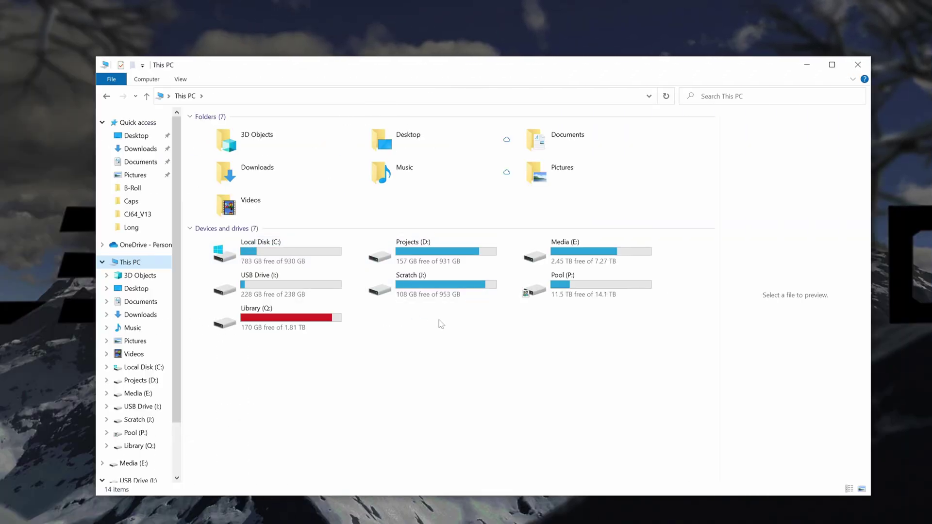
Step: On the desktop, open test.txt from Pool (P:)\Test and confirm it reads 'this is a test.'
double_click(565, 289)
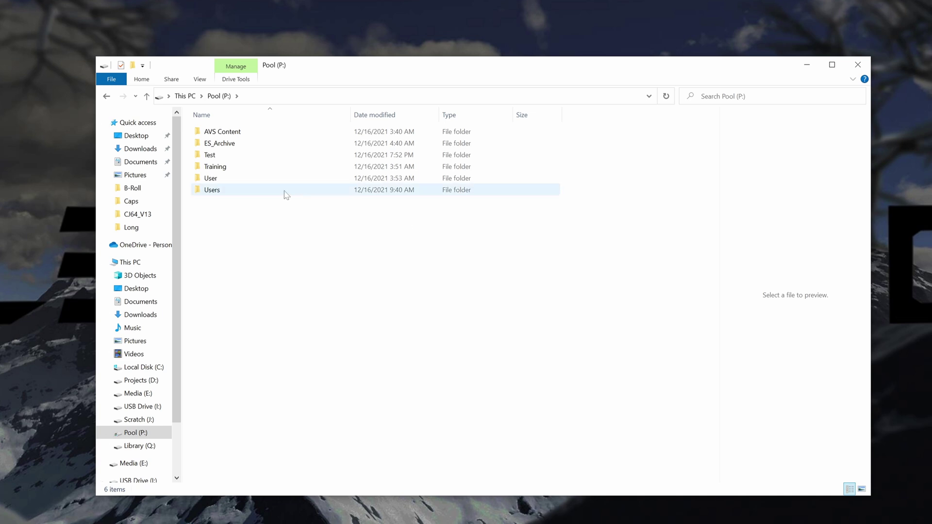
double_click(221, 154)
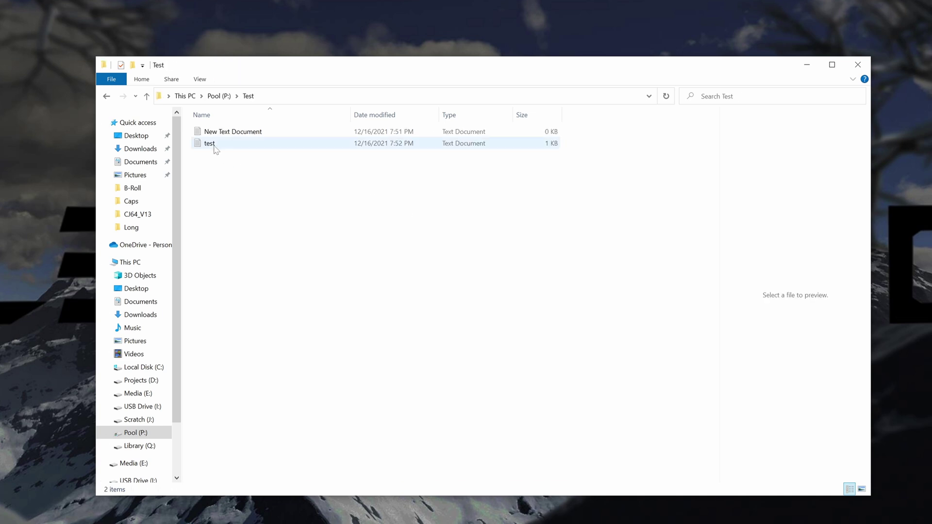
double_click(212, 145)
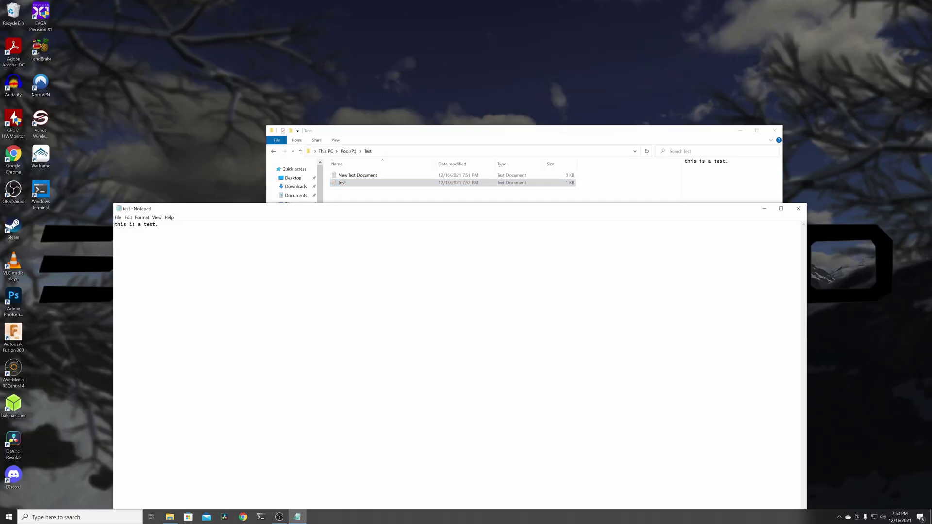